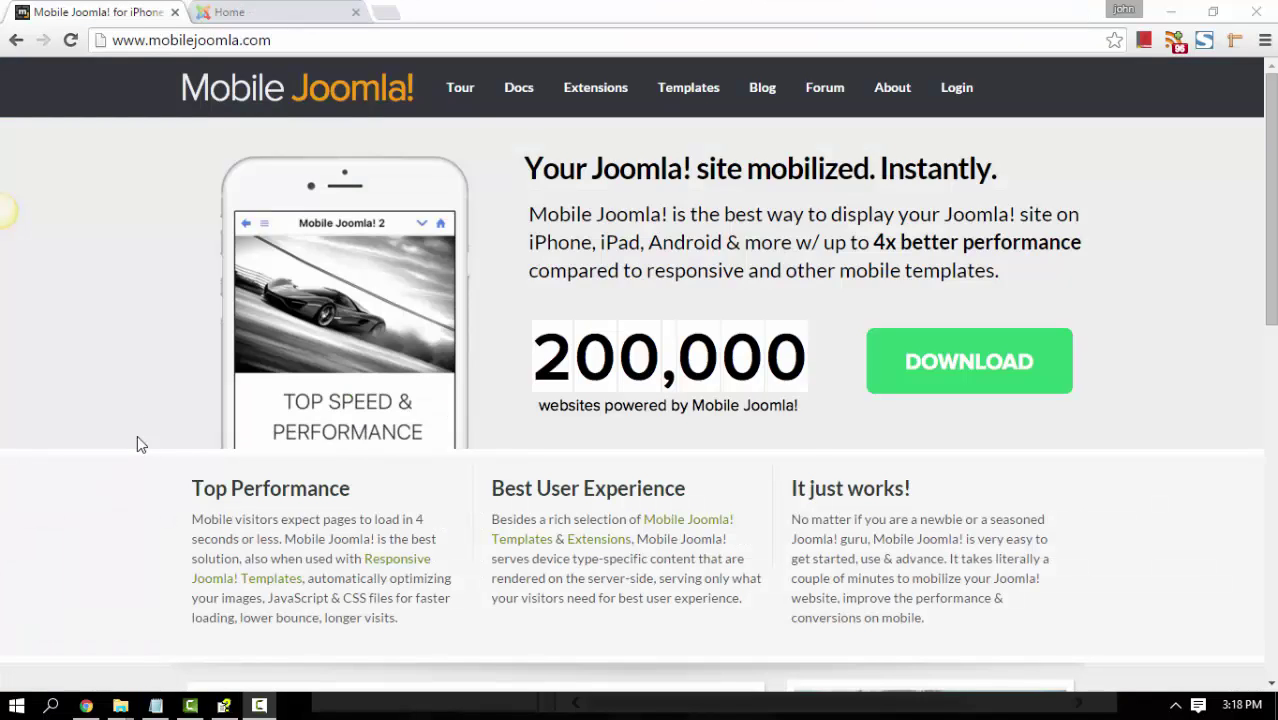
# - Show the three-step Part I Mobile Joomla installation outline in Notepad, then return to mobilejoomla.com
pyautogui.click(155, 705)
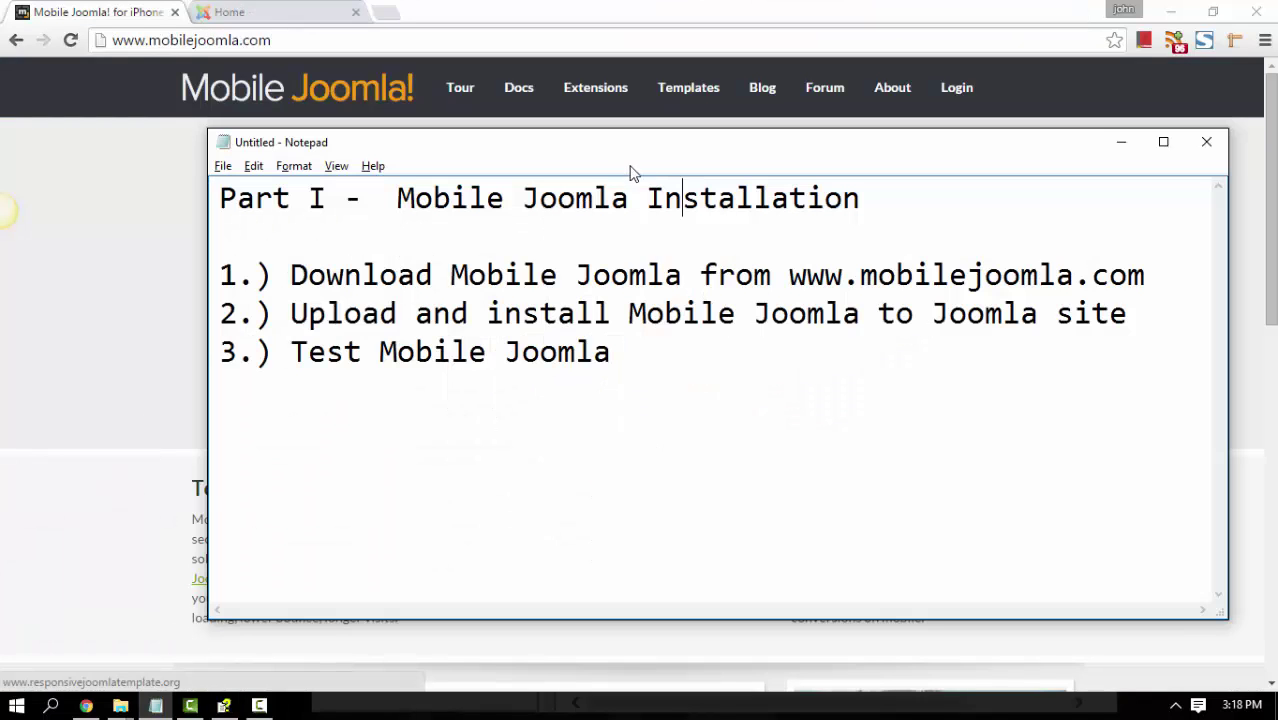
pyautogui.moveTo(650, 145); pyautogui.dragTo(647, 213)
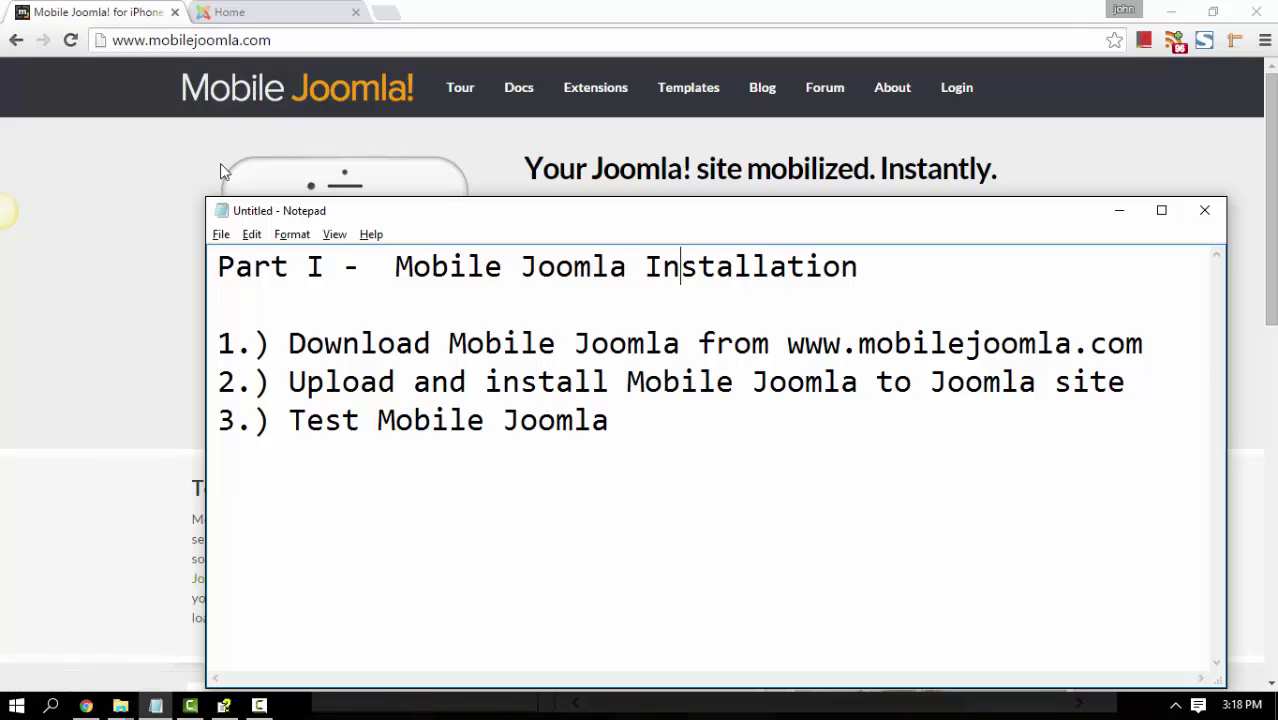
pyautogui.click(185, 183)
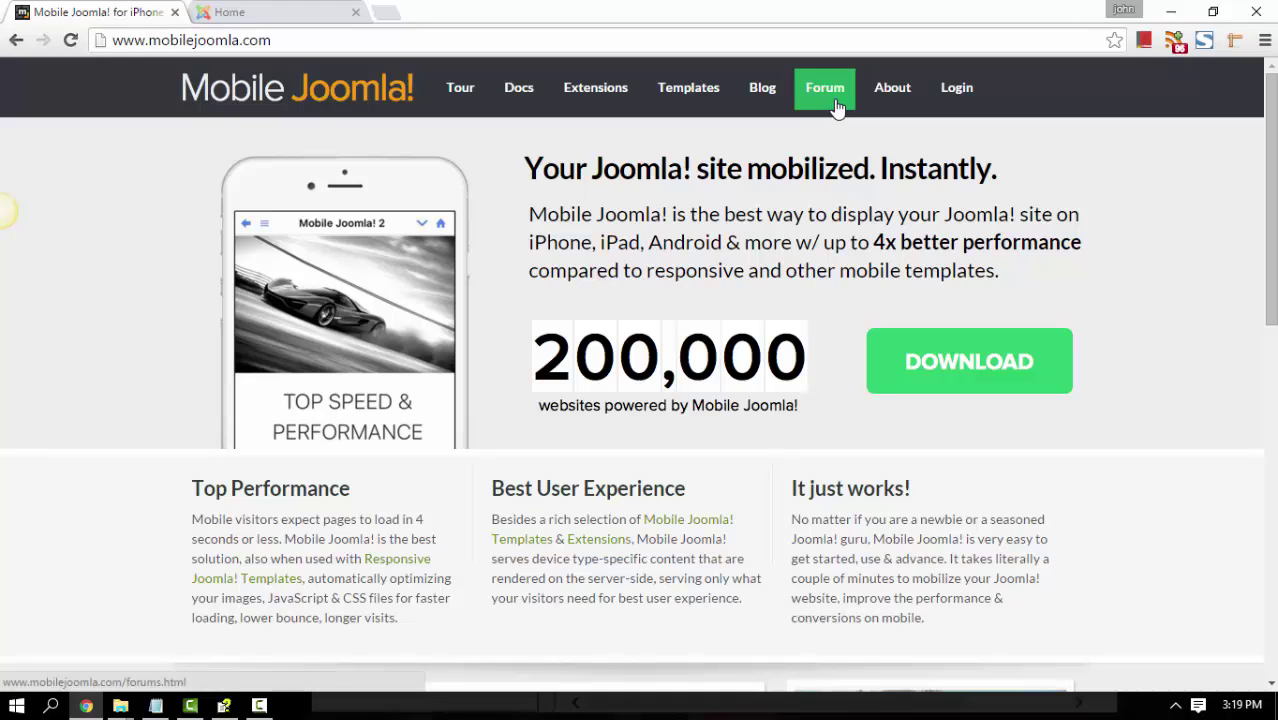
# - Log in to mobilejoomla.com with the saved username and the account password
pyautogui.click(949, 105)
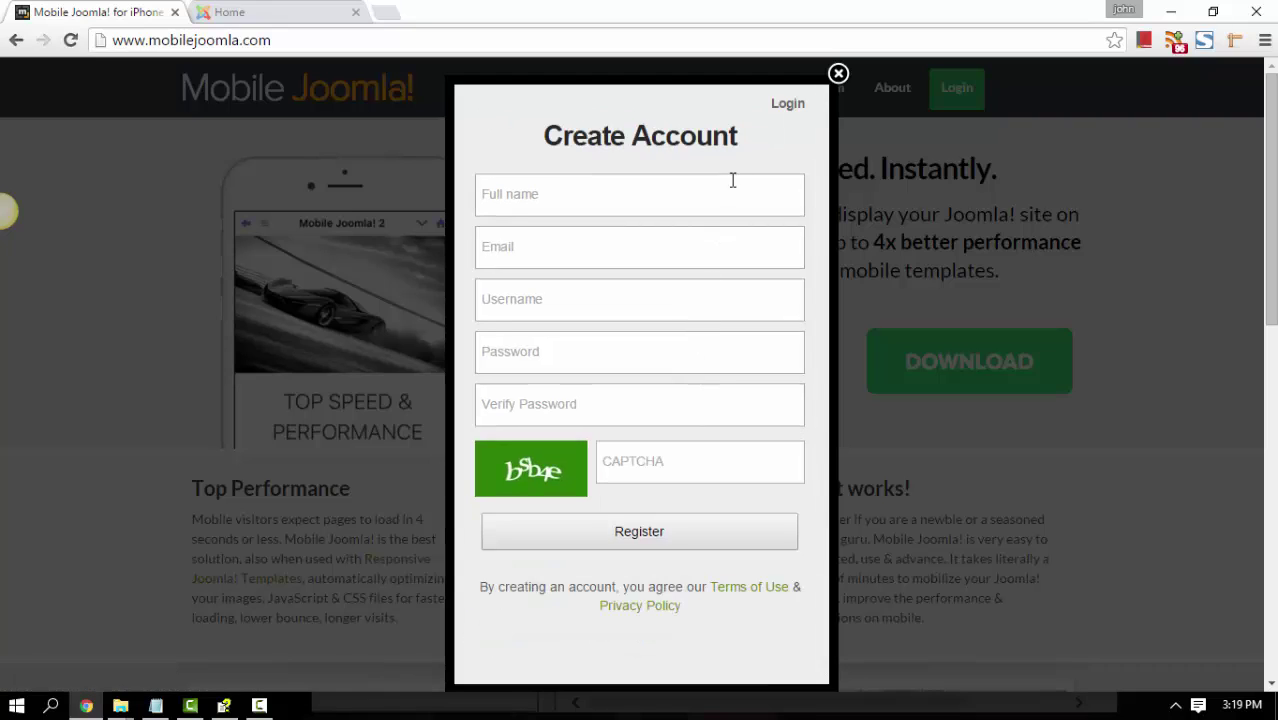
pyautogui.click(786, 106)
pyautogui.click(708, 201)
pyautogui.write('john')
pyautogui.press('Down')
pyautogui.press('Tab')
pyautogui.write('••')
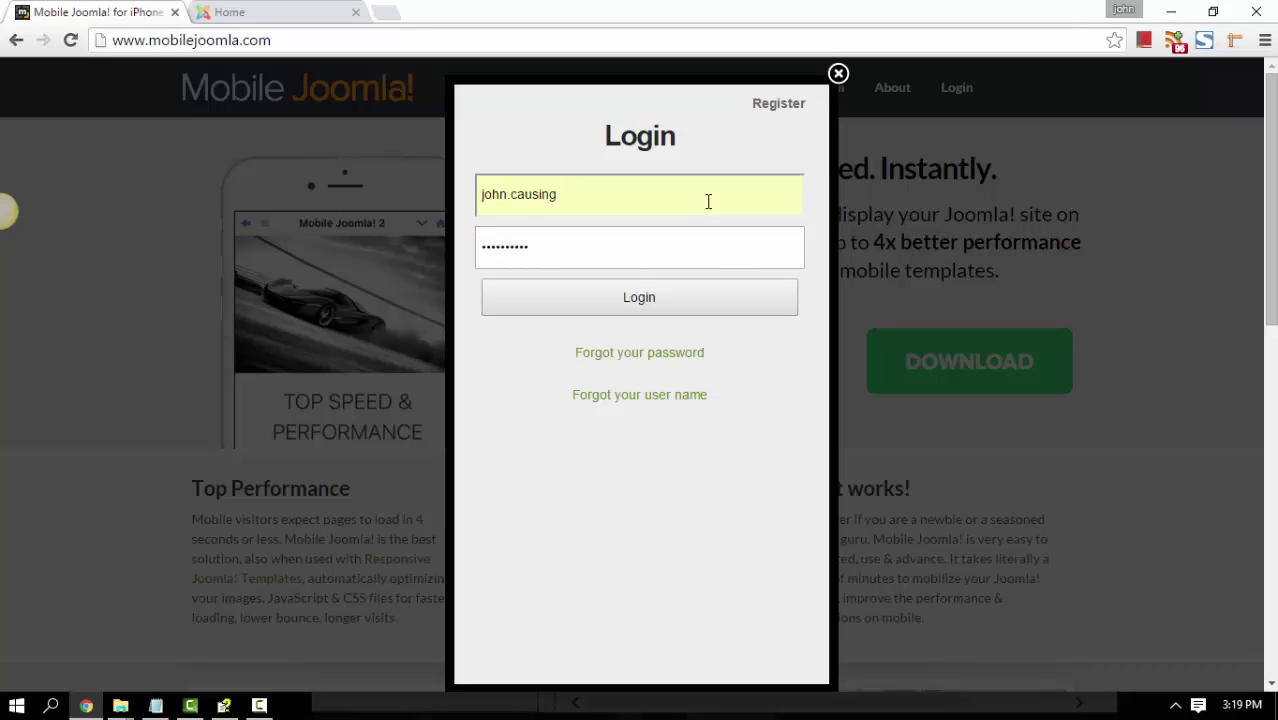
pyautogui.press('Return')
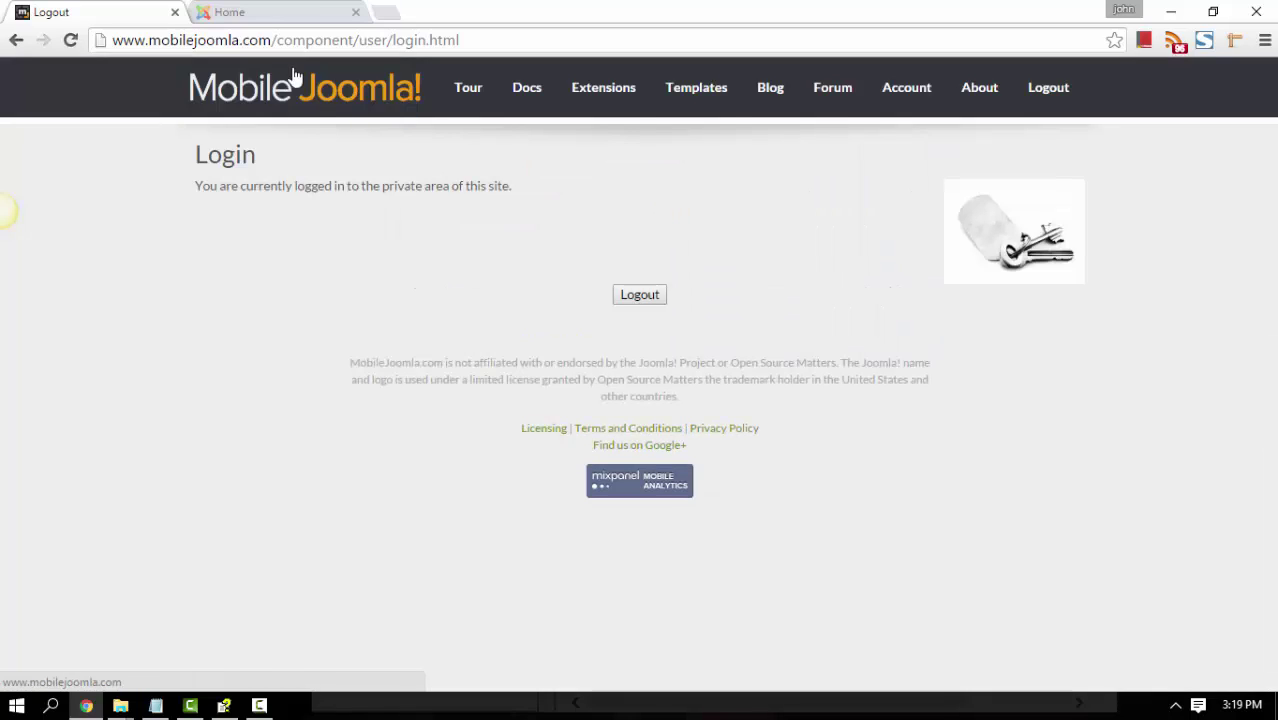
pyautogui.moveTo(284, 40); pyautogui.dragTo(950, 96)
pyautogui.press('BackSpace')
pyautogui.press('BackSpace')
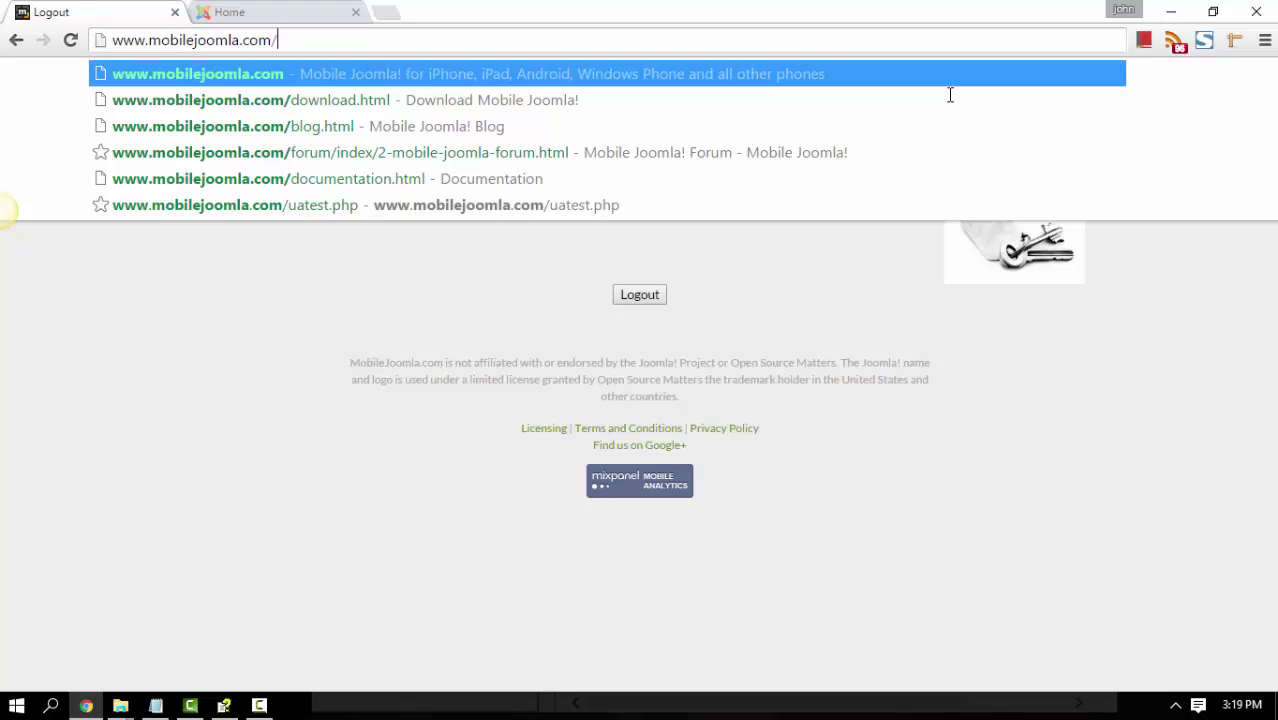
pyautogui.press('Down')
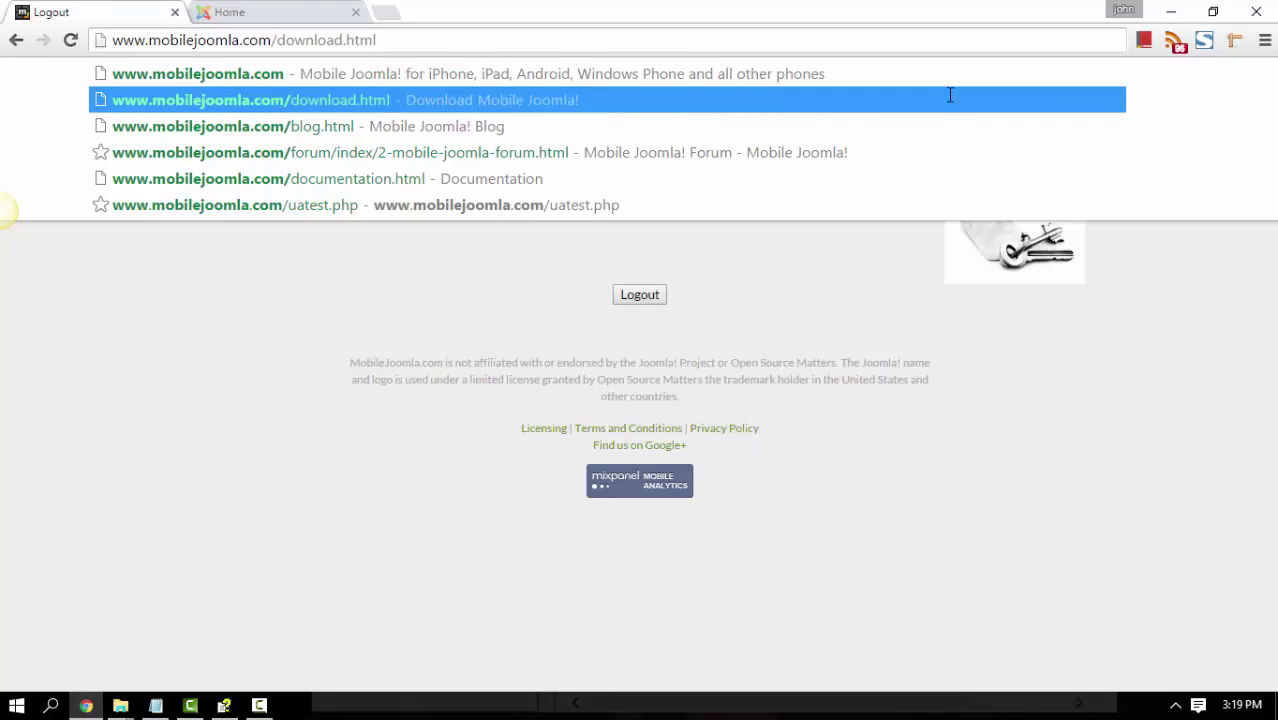
pyautogui.click(345, 109)
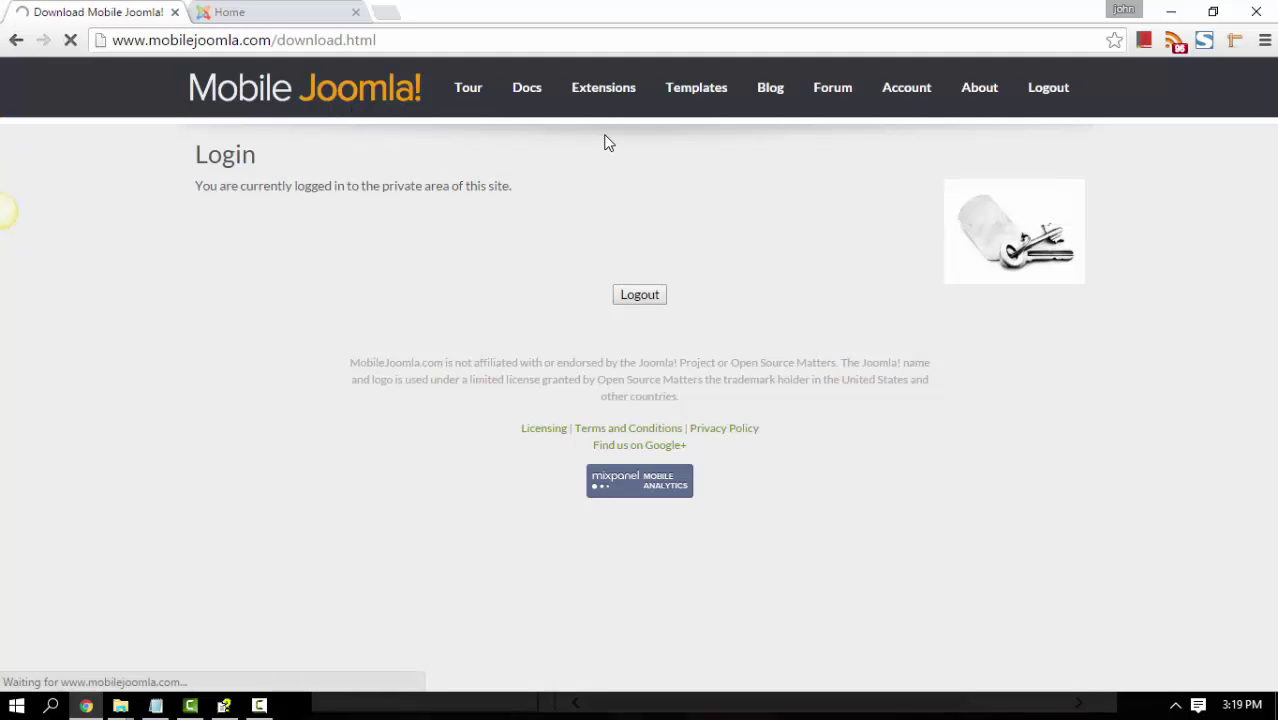
pyautogui.scroll(-3, 590, 205)
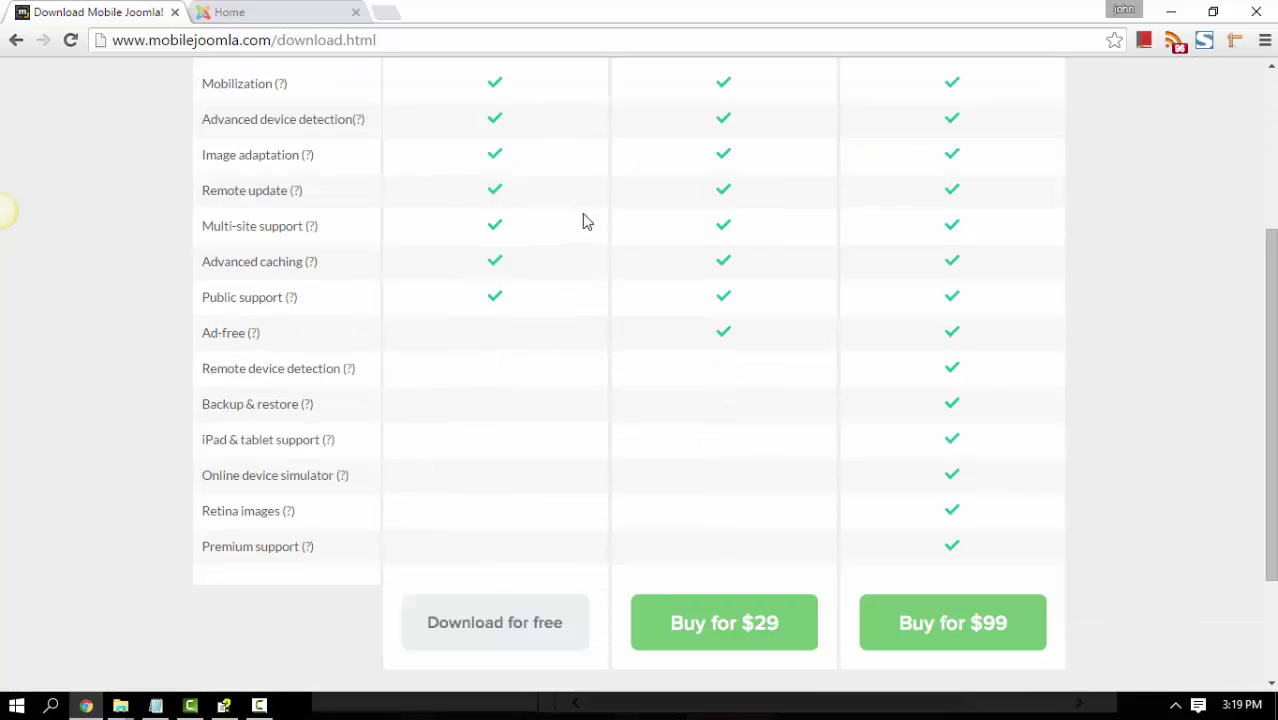
pyautogui.scroll(2, 585, 220)
# - Download the free edition after accepting the terms, then select Mobile-Joomla.2.1.4.tar on the desktop
pyautogui.click(518, 213)
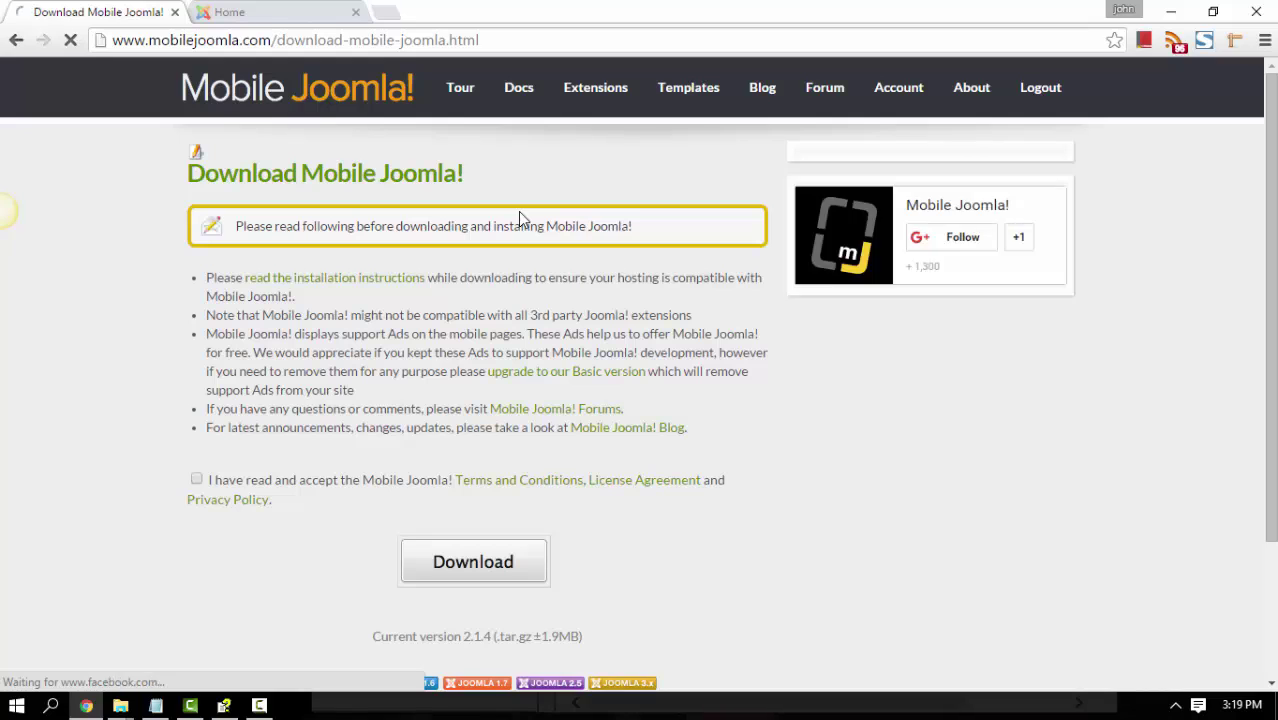
pyautogui.click(197, 479)
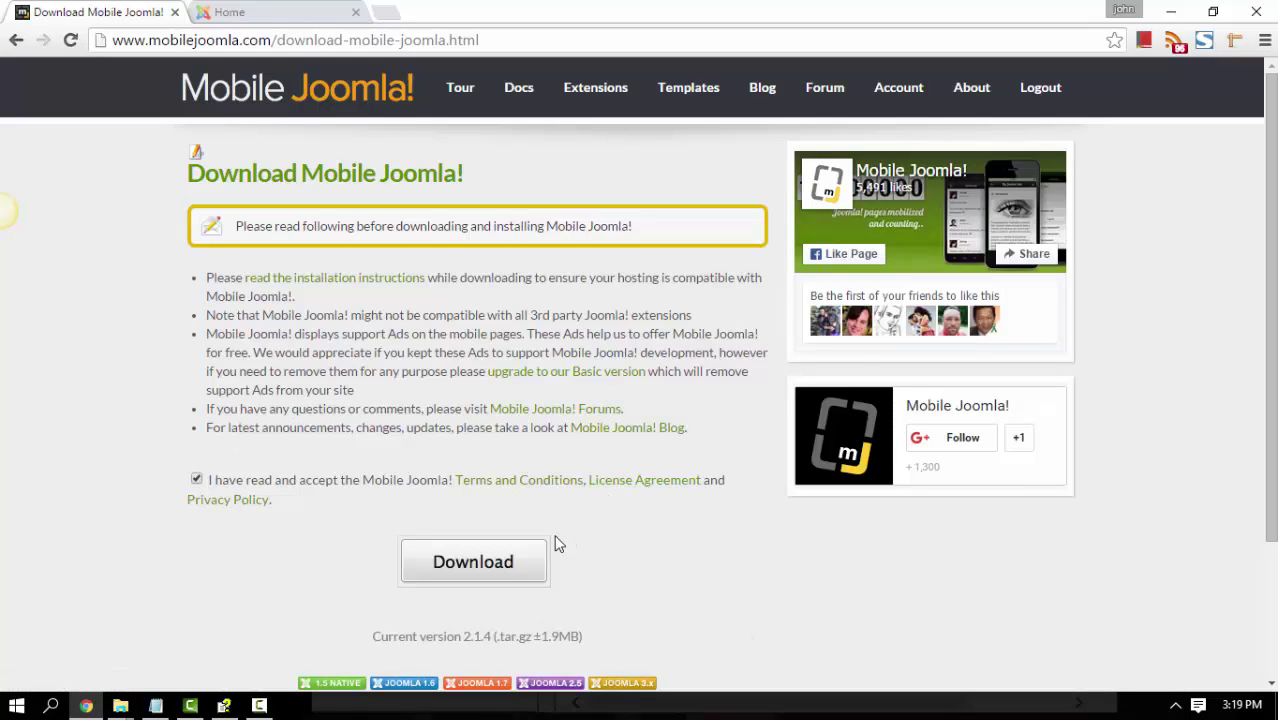
pyautogui.click(1171, 12)
pyautogui.click(49, 129)
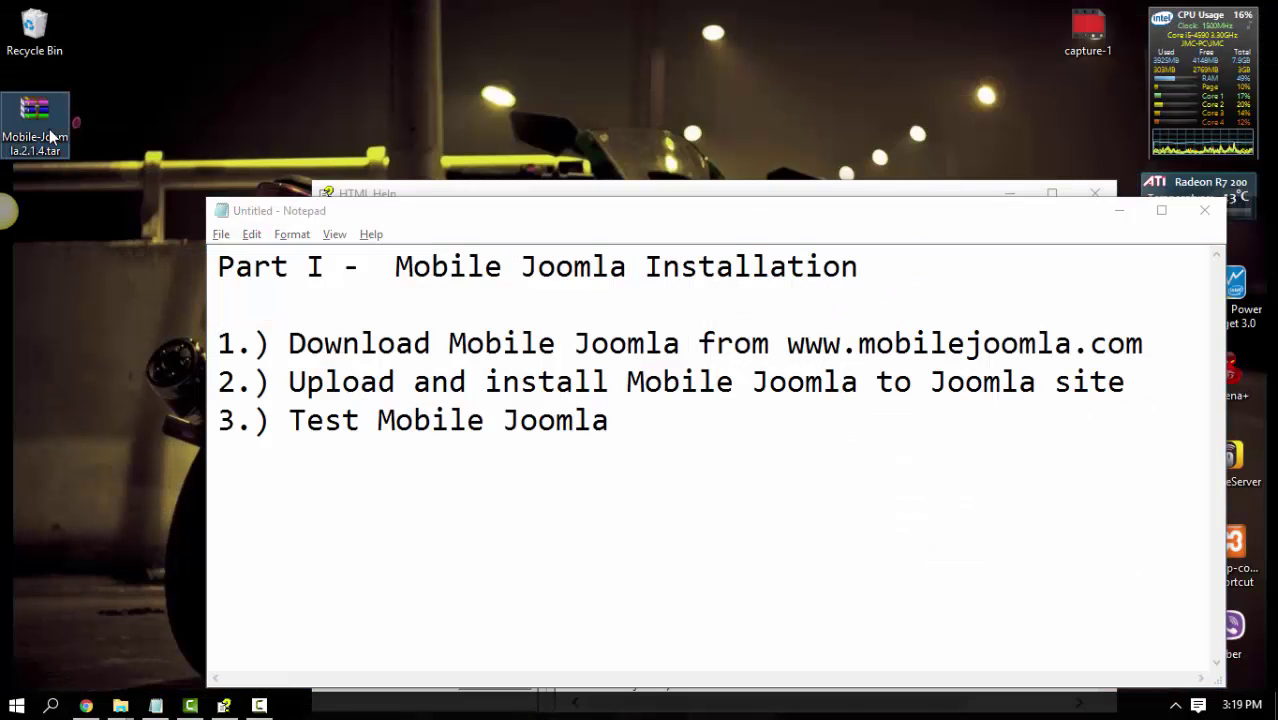
# - Look over the local Joomla site's home page, then load localhost/mobilejoomla/administrator
pyautogui.click(87, 707)
pyautogui.click(253, 18)
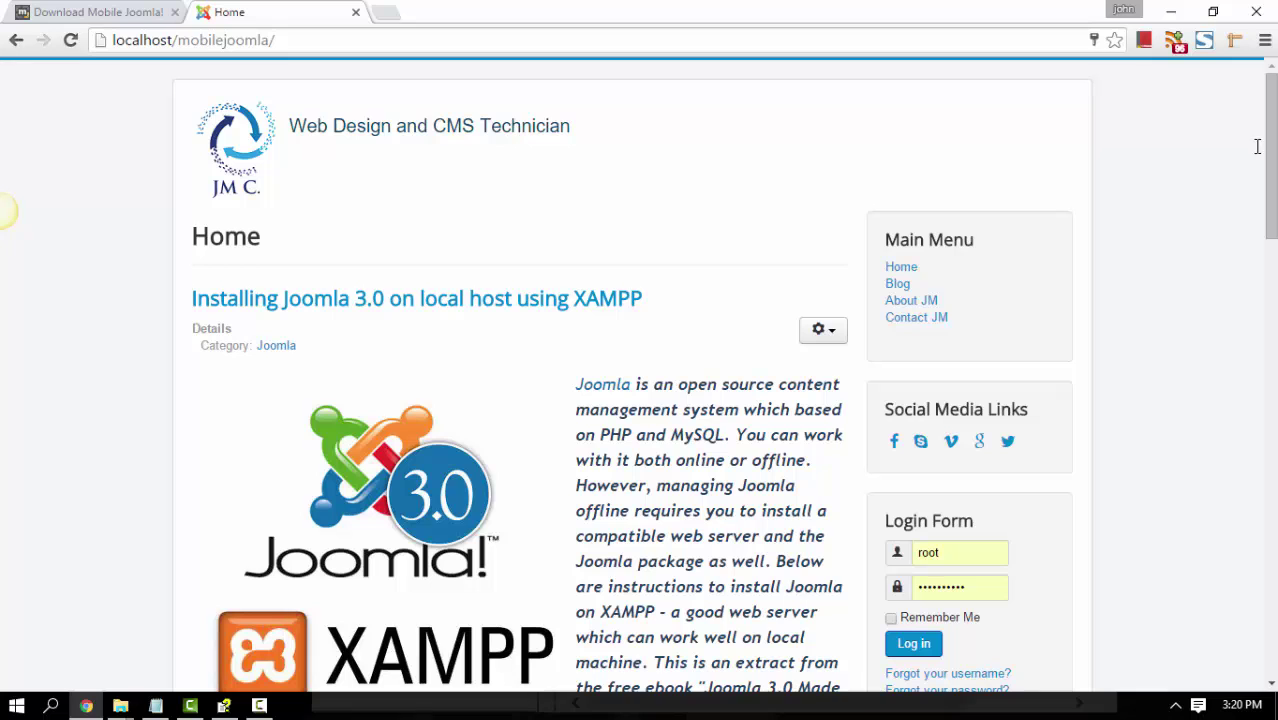
pyautogui.moveTo(1271, 166); pyautogui.dragTo(1216, 648)
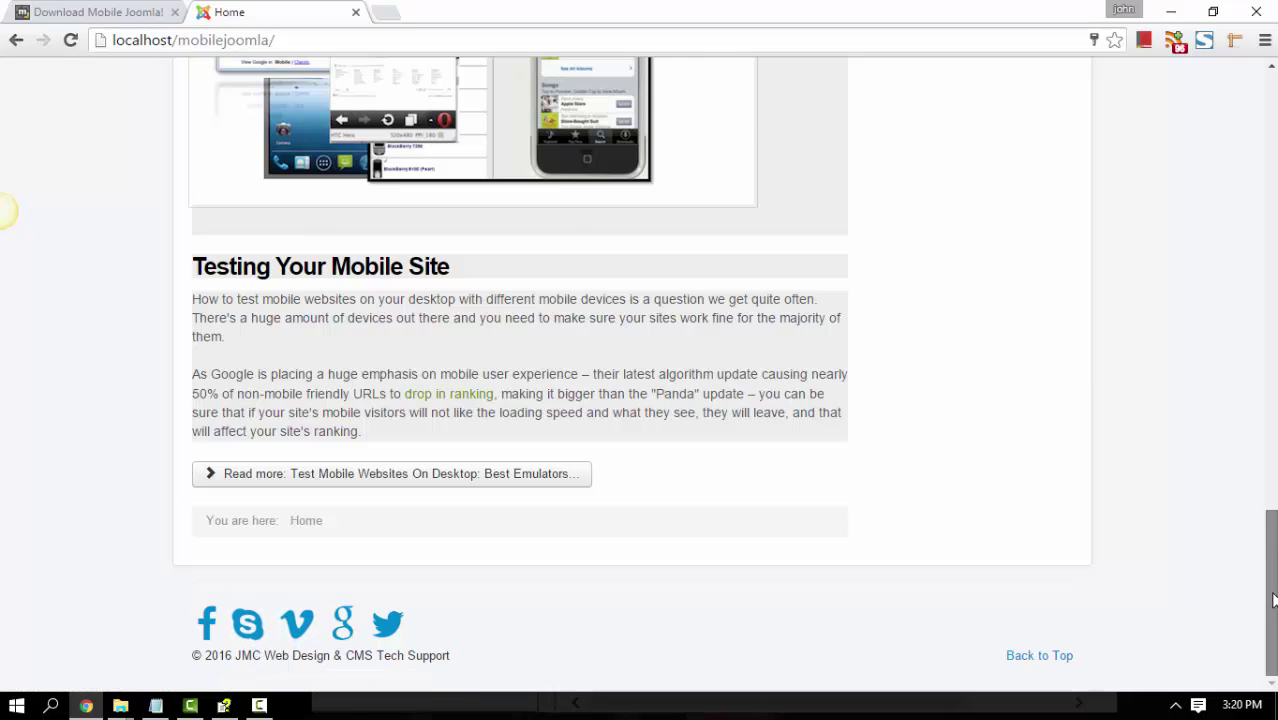
pyautogui.press('Home')
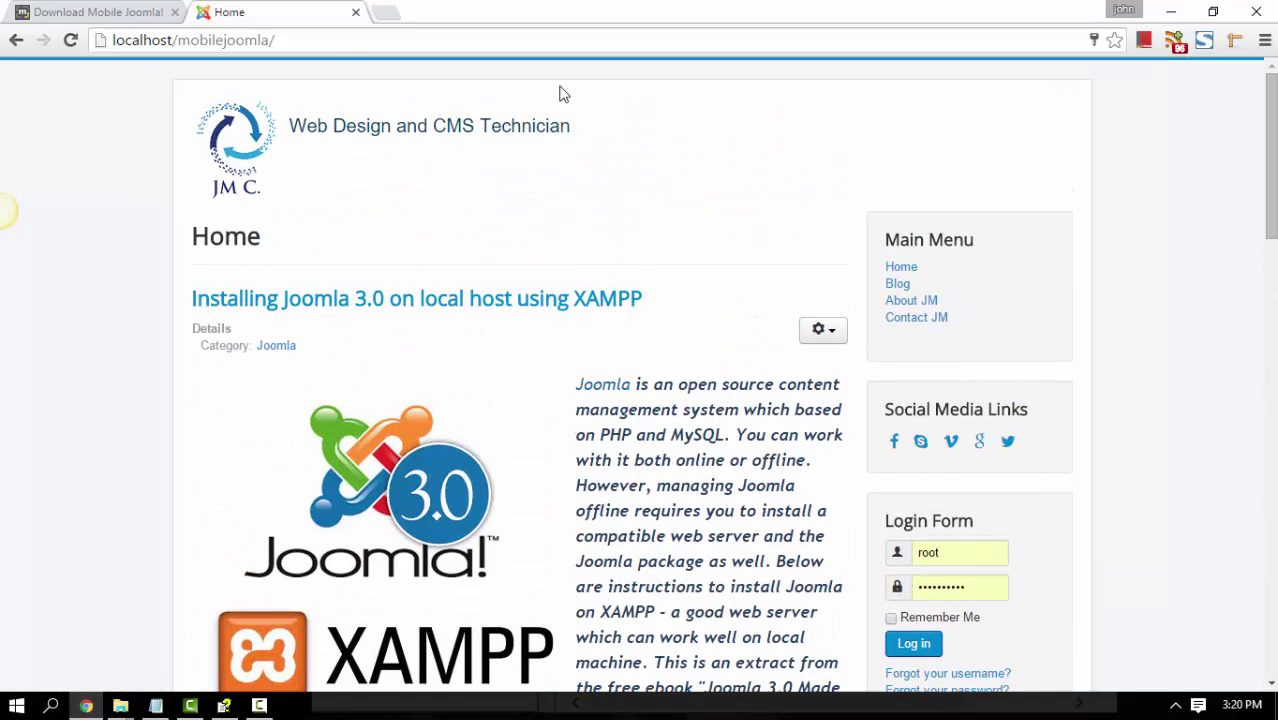
pyautogui.click(391, 43)
pyautogui.write('a')
pyautogui.press('Return')
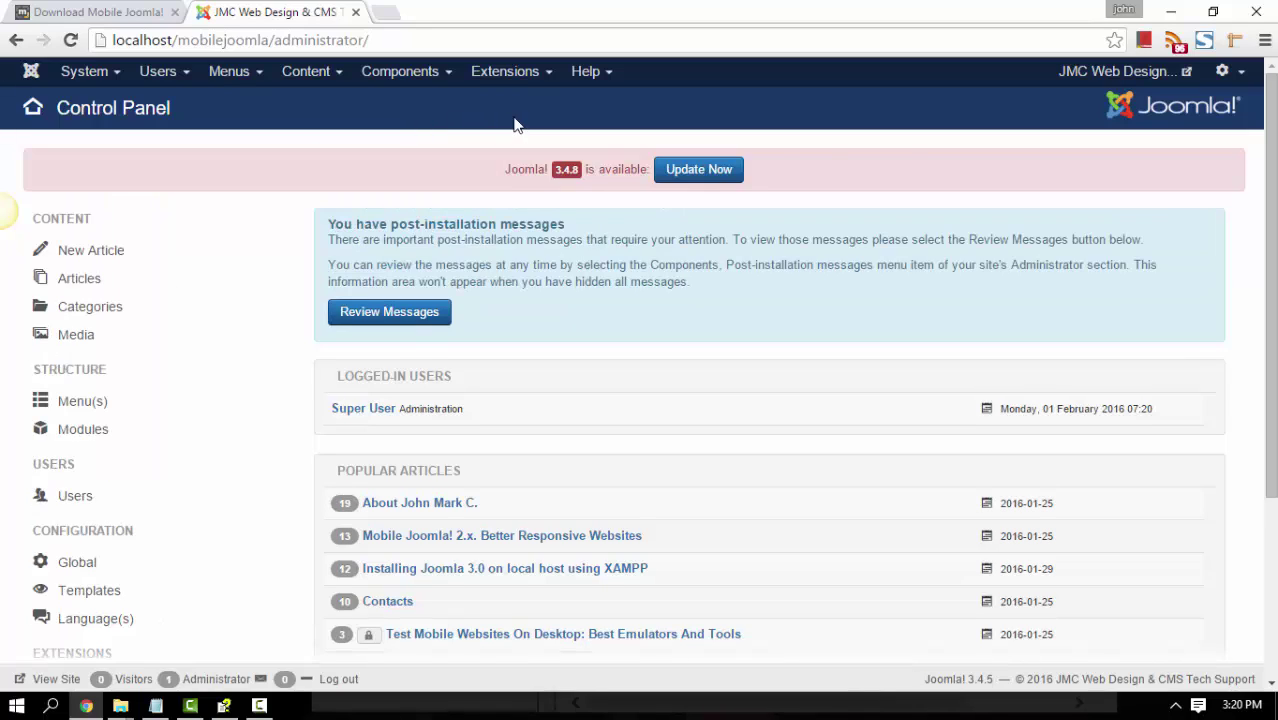
# - In Extensions > Manage > Install, choose Mobile-Joomla.2.1.4.tar from the Desktop as the package file
pyautogui.click(509, 77)
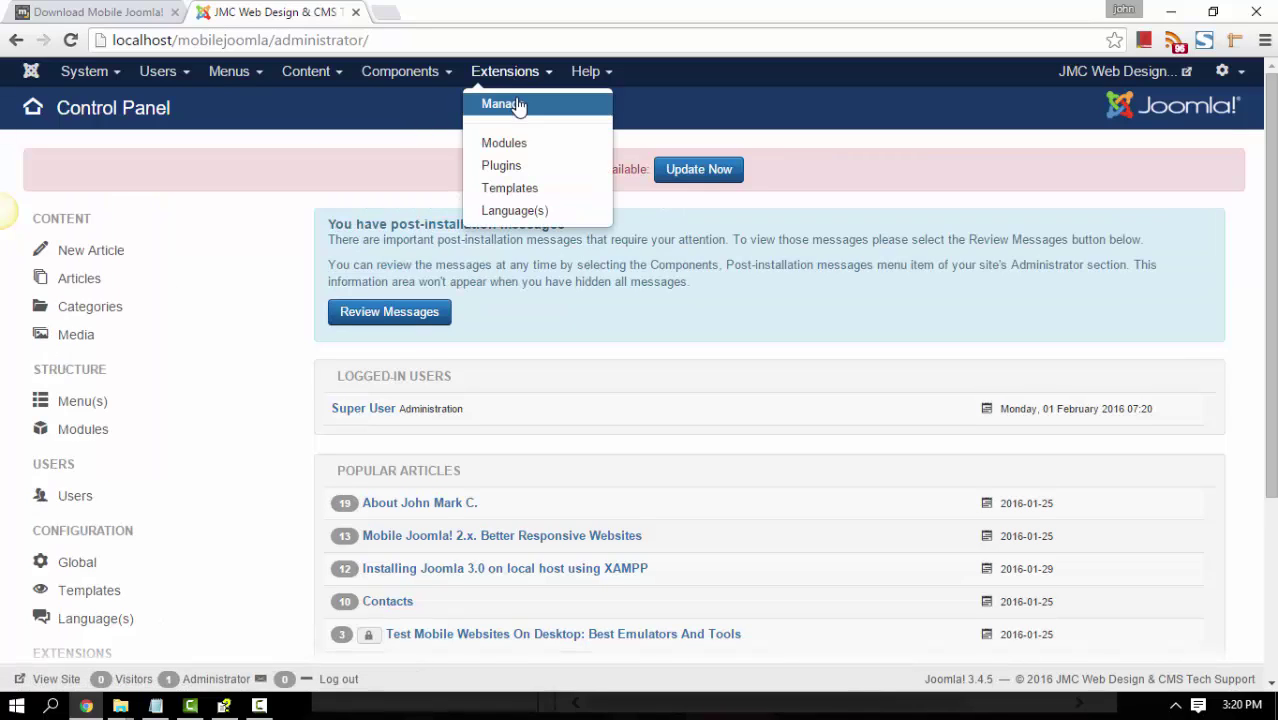
pyautogui.click(509, 117)
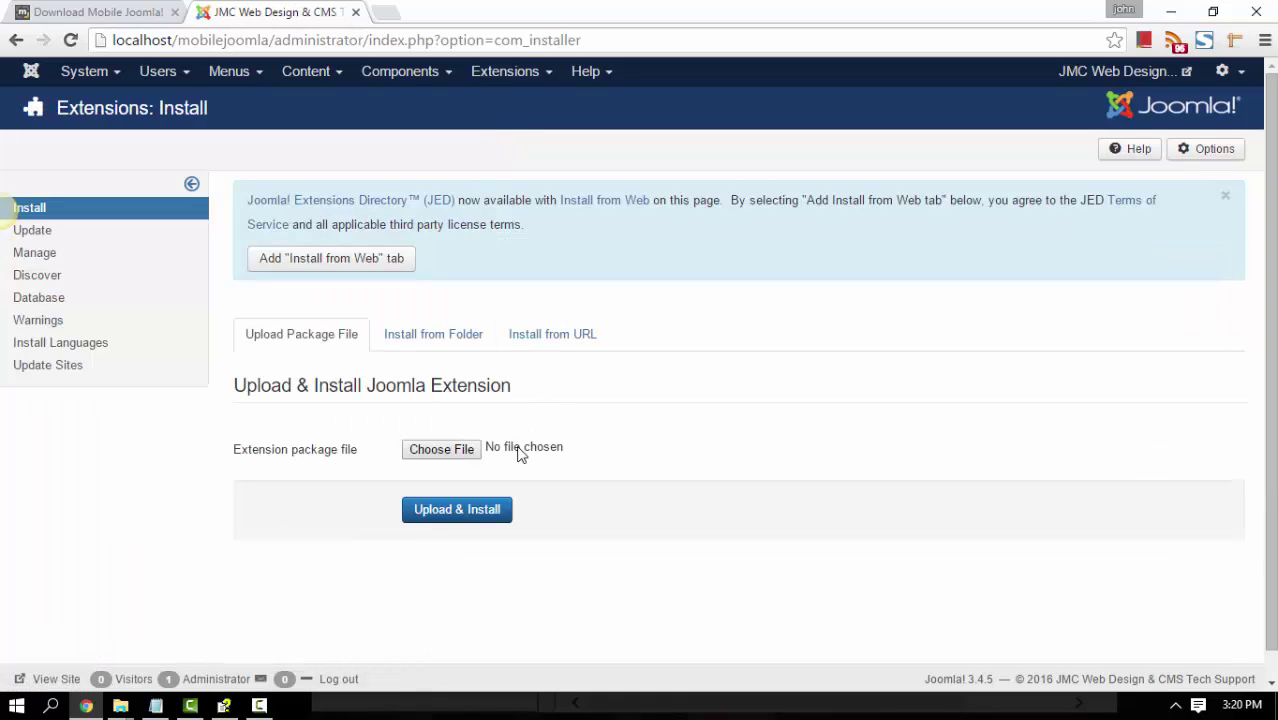
pyautogui.click(436, 452)
pyautogui.click(345, 155)
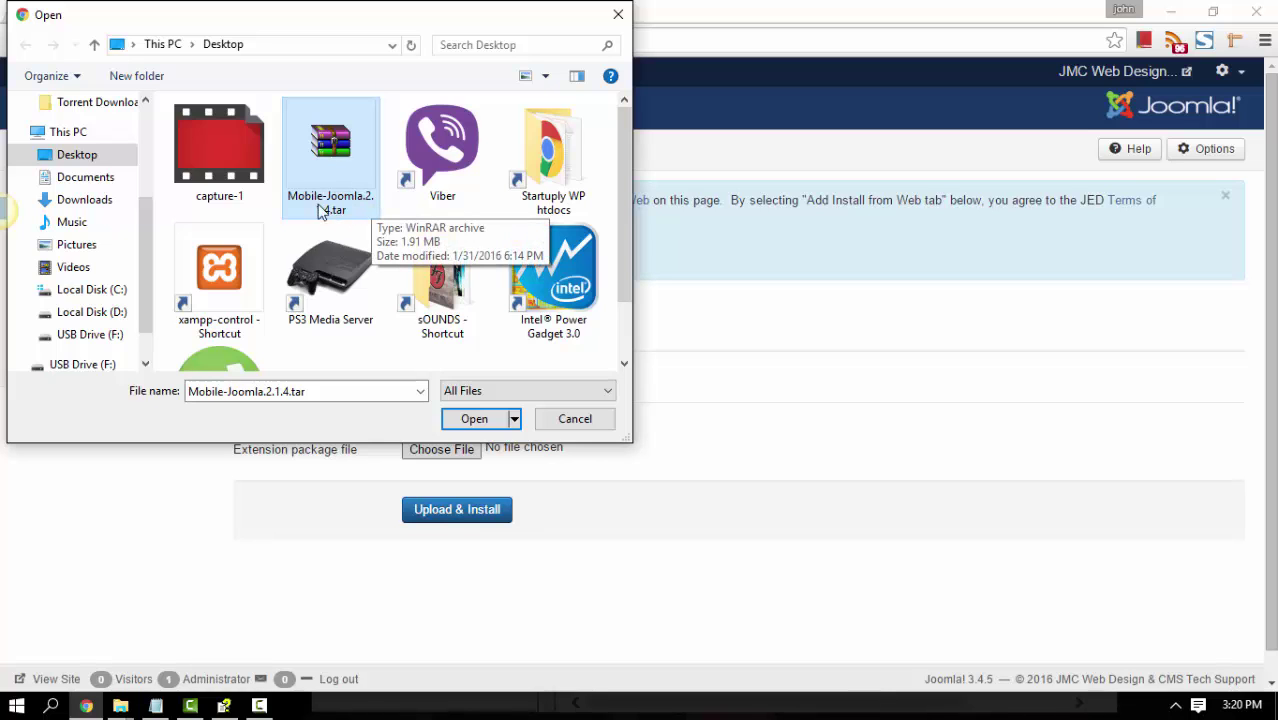
pyautogui.click(476, 419)
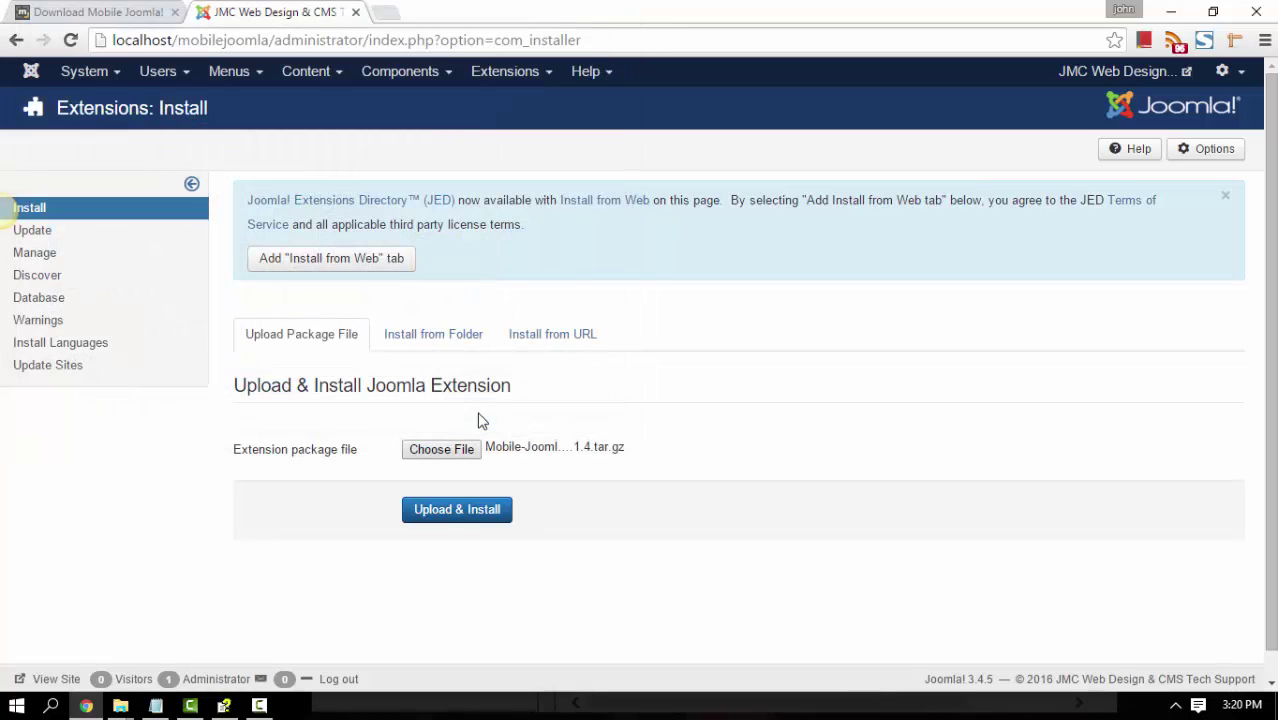
# - Upload and install the Mobile Joomla! Community 2.1.4 package and check the success message
pyautogui.click(481, 518)
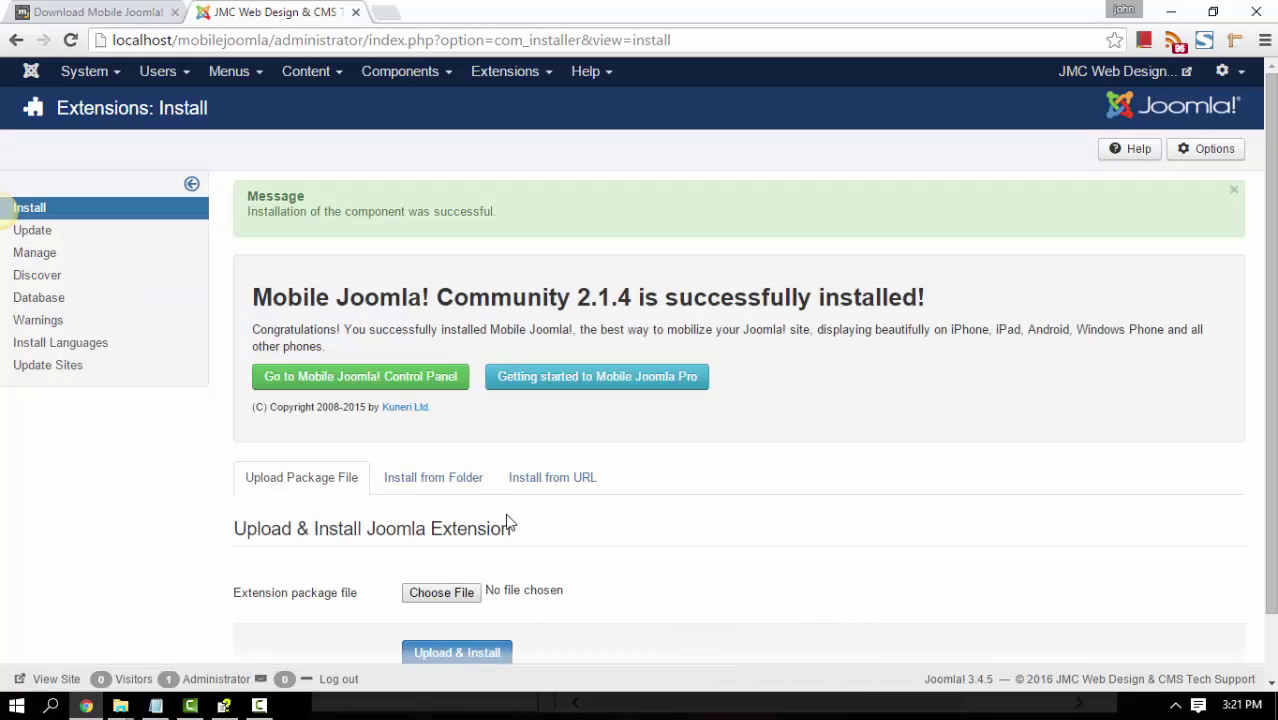
pyautogui.scroll(-2, 841, 403)
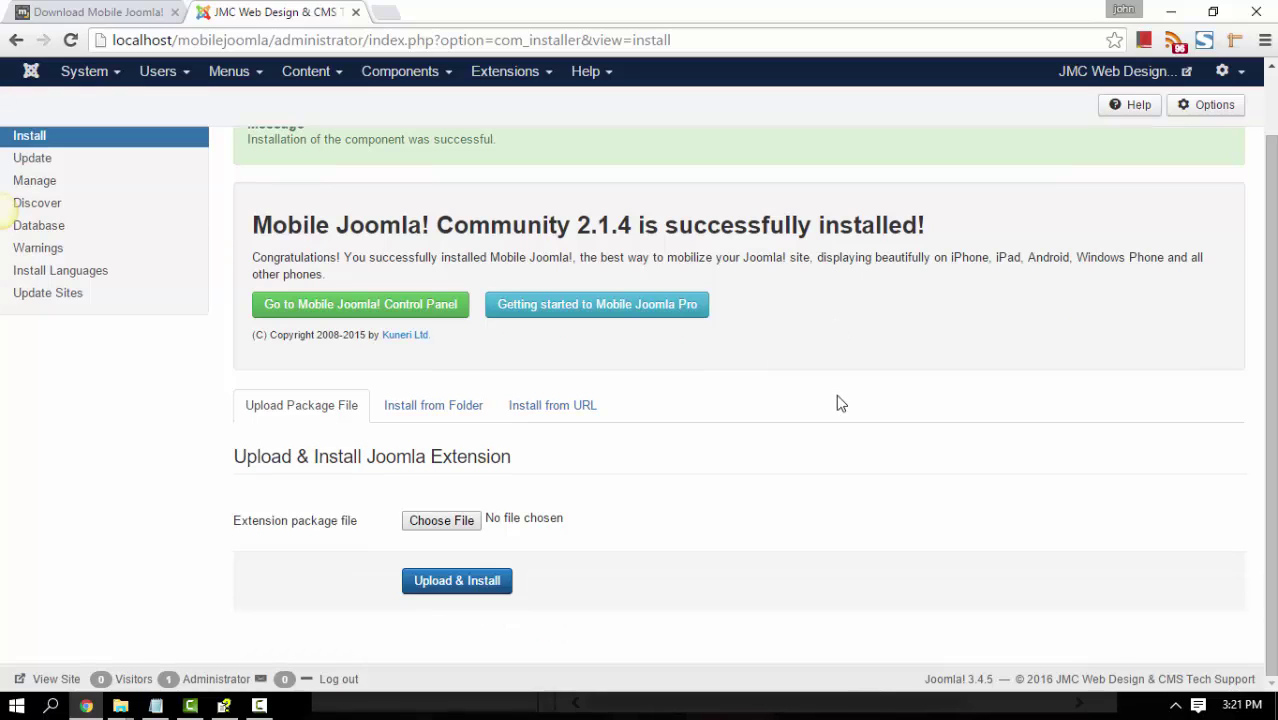
pyautogui.scroll(2, 836, 403)
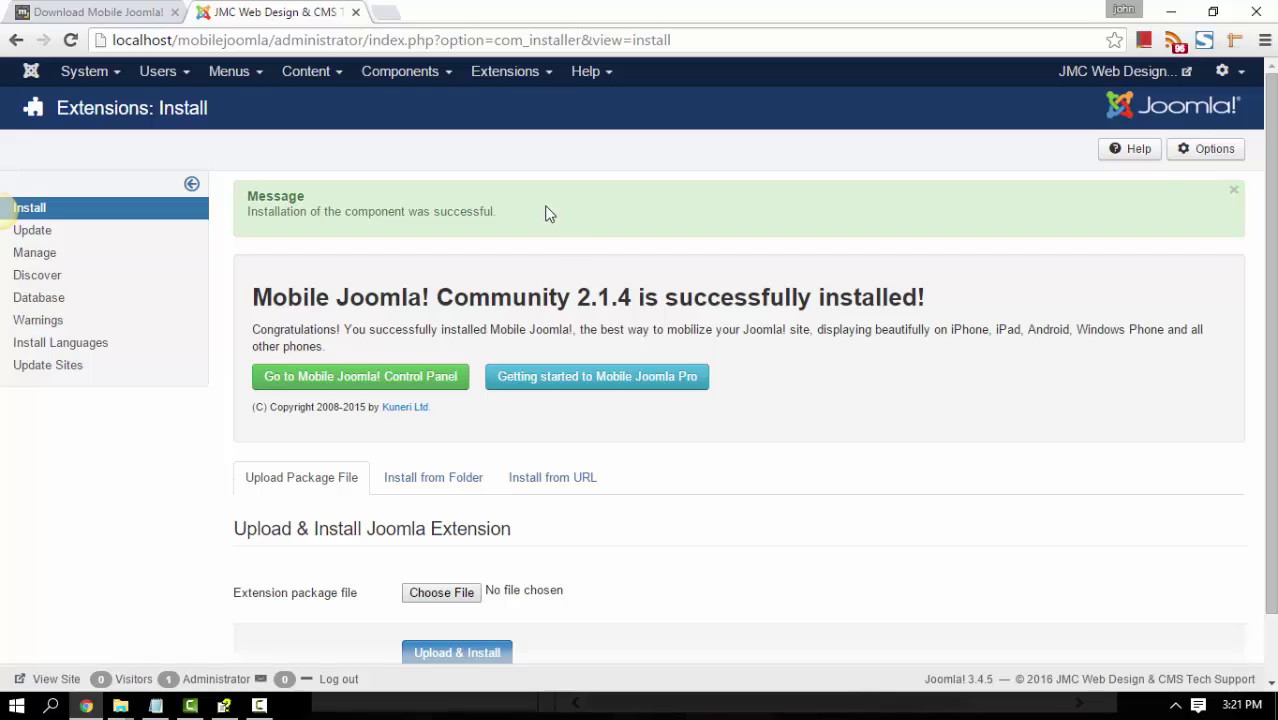
# - Open Components > Mobile Joomla! and review the General settings' Community subscription level
pyautogui.click(405, 74)
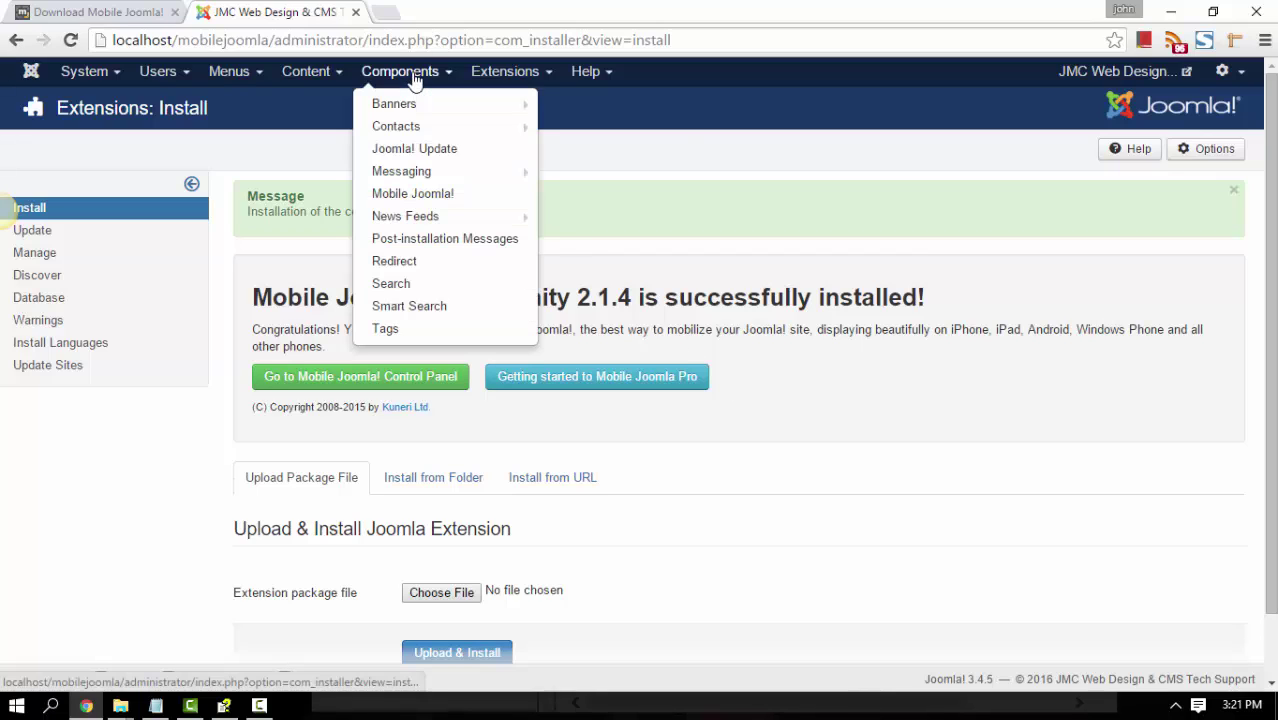
pyautogui.click(410, 197)
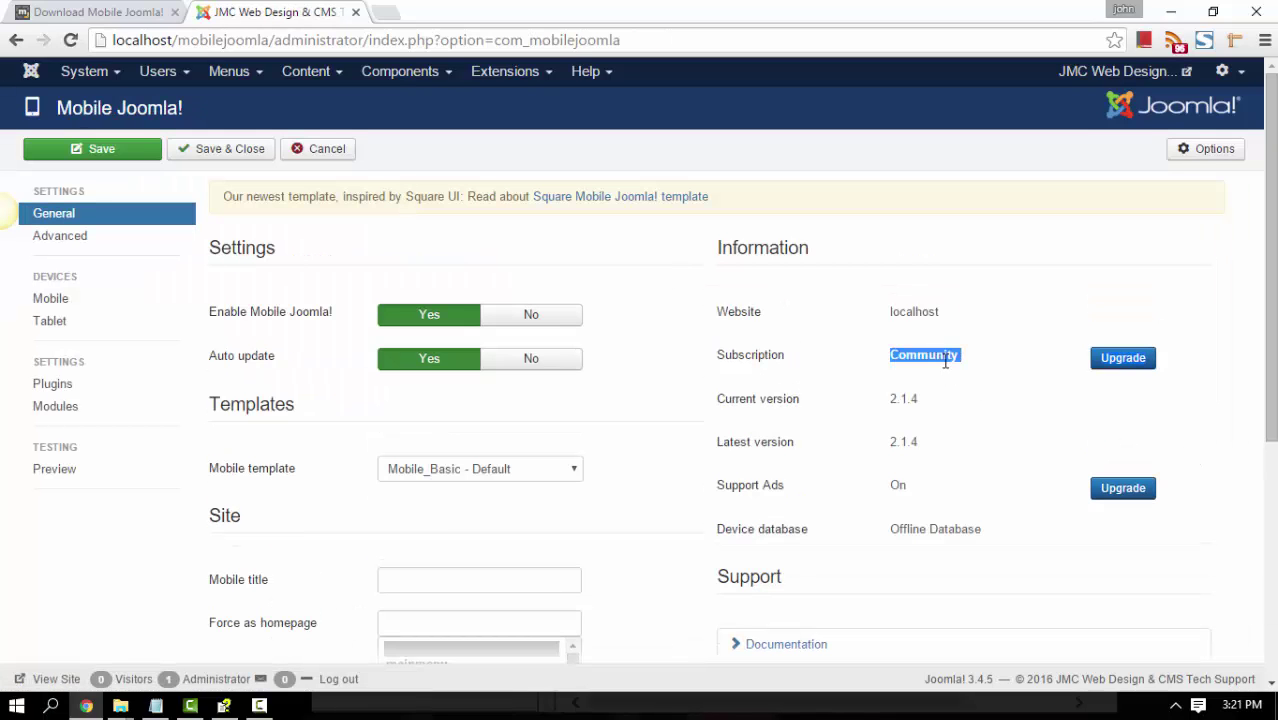
pyautogui.doubleClick(945, 357)
pyautogui.click(933, 401)
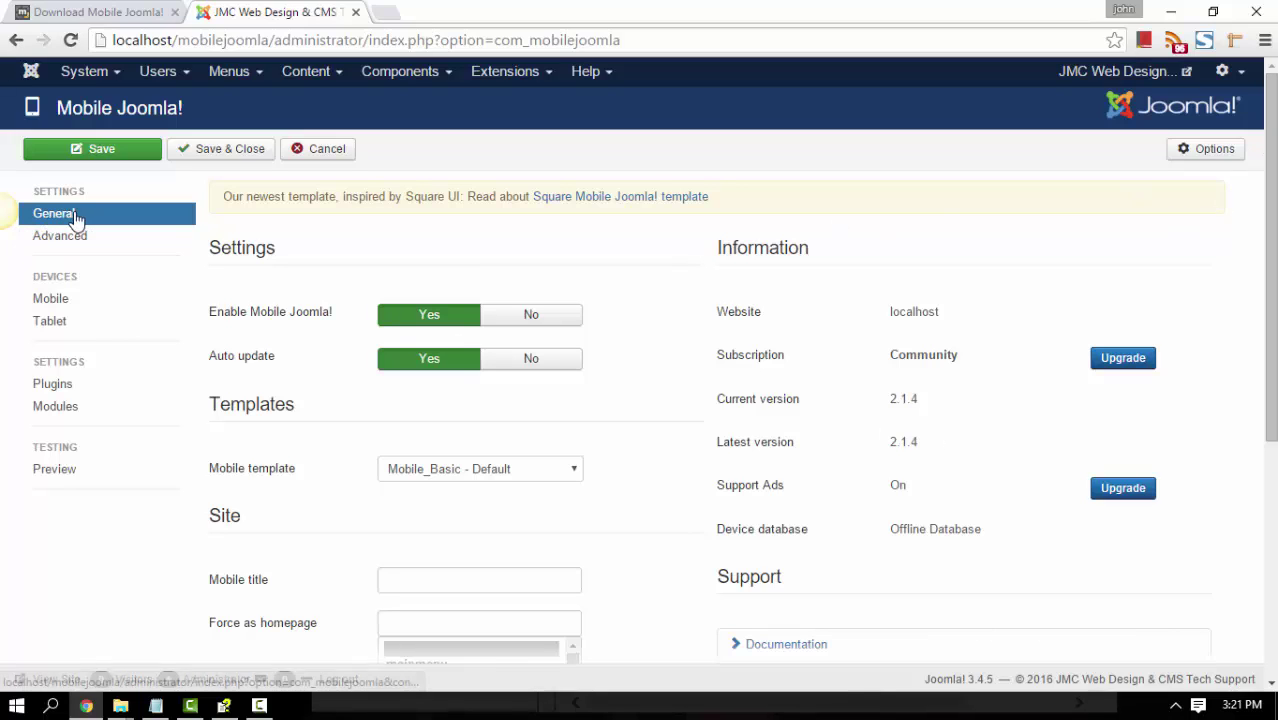
pyautogui.moveTo(1262, 152)
pyautogui.mouseDown()
pyautogui.moveTo(1262, 395)
pyautogui.moveTo(1262, 158)
pyautogui.mouseUp()
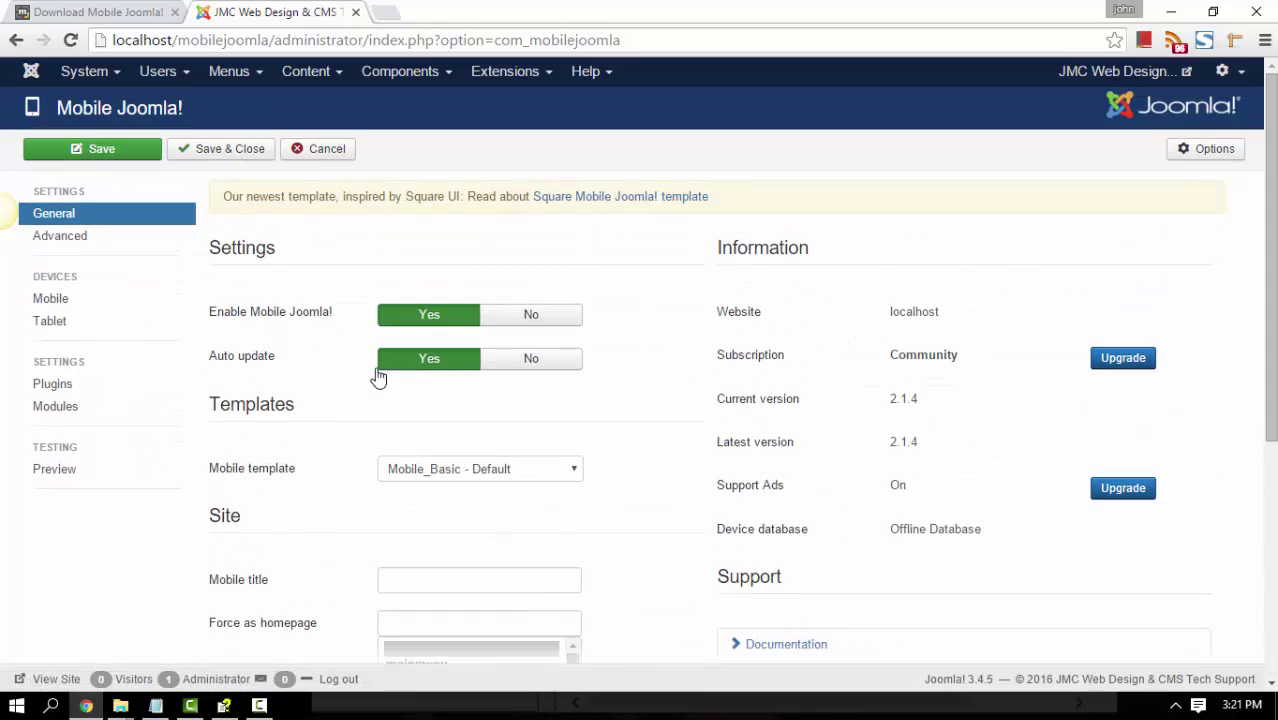
# - Browse the Mobile Joomla! Modules, Plugins and Preview pages
pyautogui.click(77, 418)
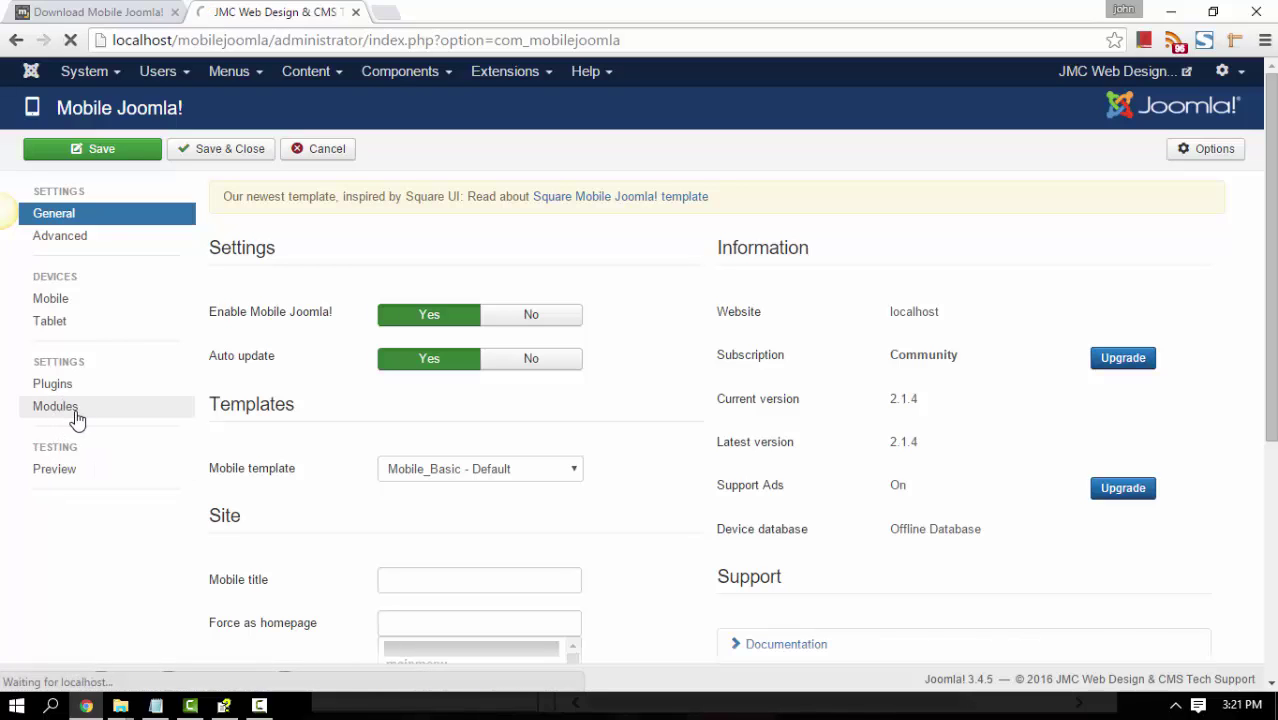
pyautogui.click(61, 393)
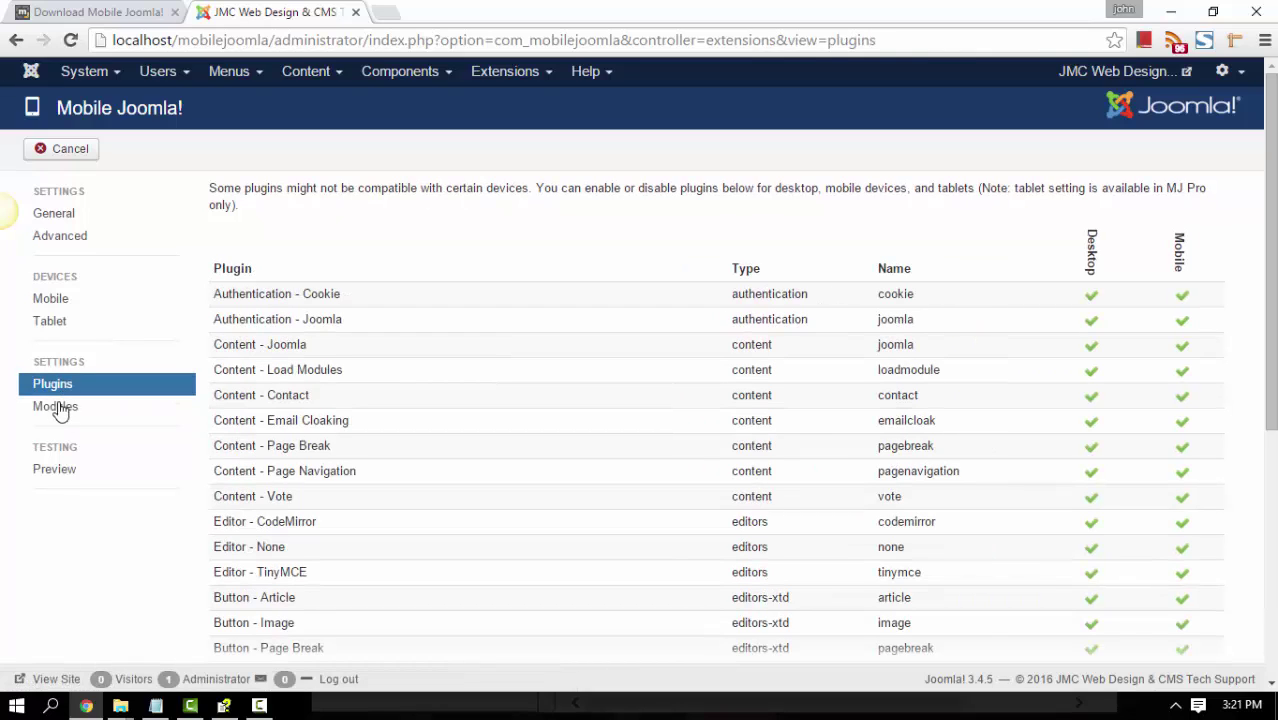
pyautogui.click(55, 476)
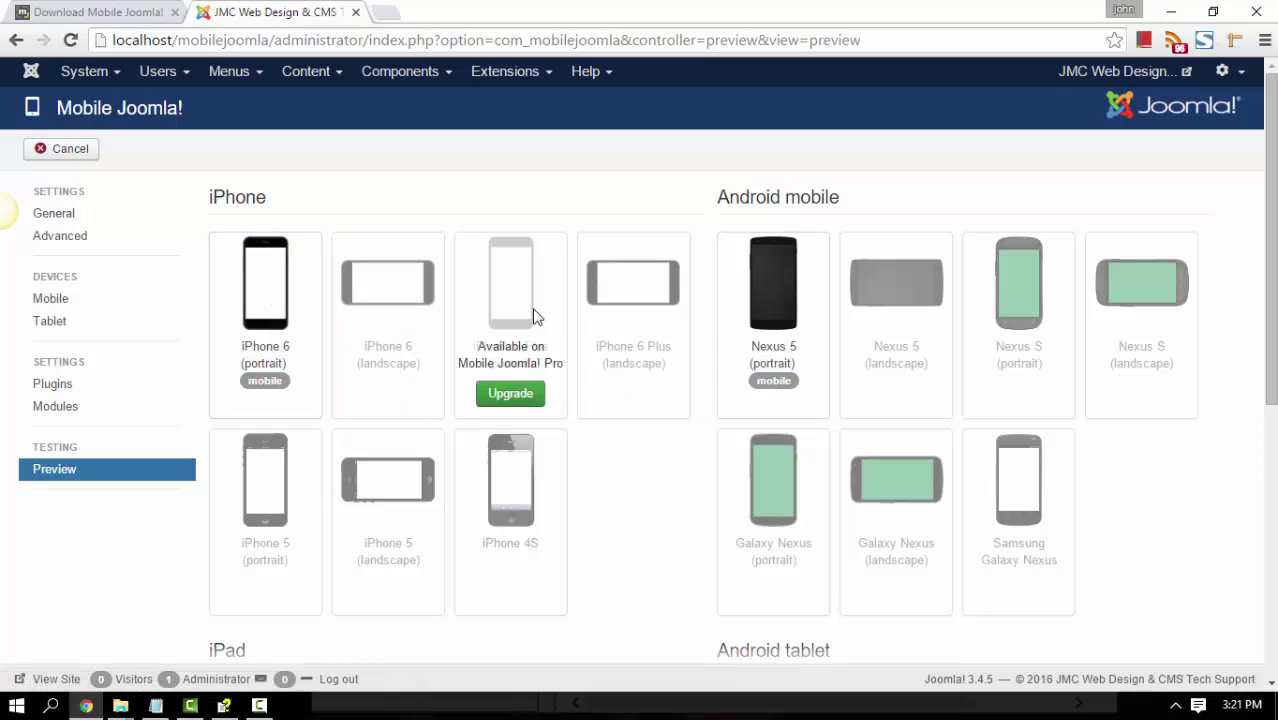
pyautogui.click(273, 291)
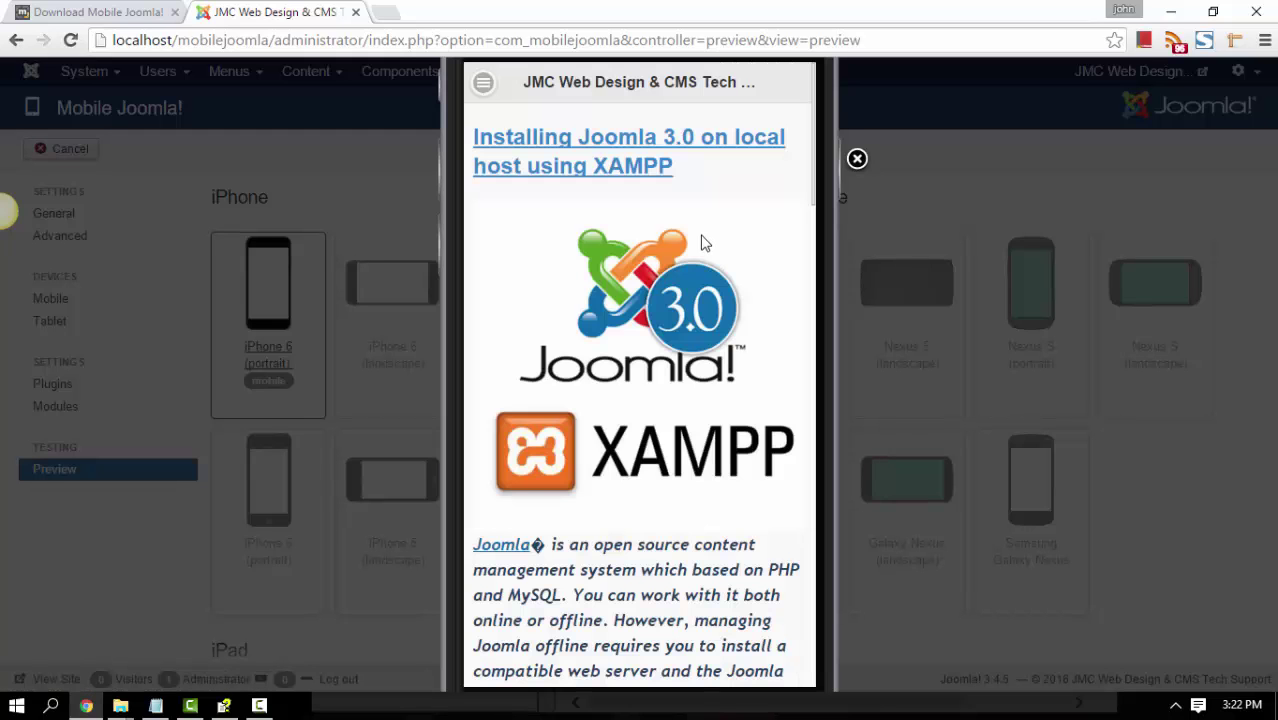
pyautogui.moveTo(686, 412); pyautogui.dragTo(686, 218)
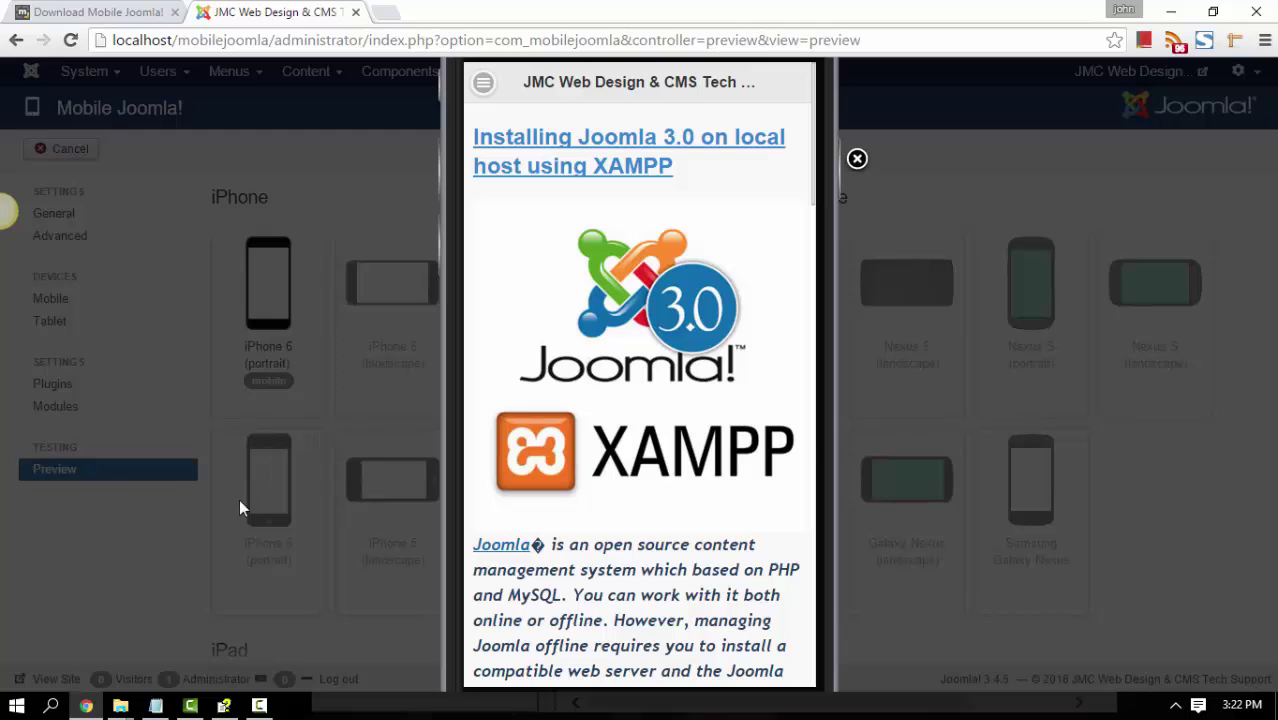
pyautogui.click(142, 545)
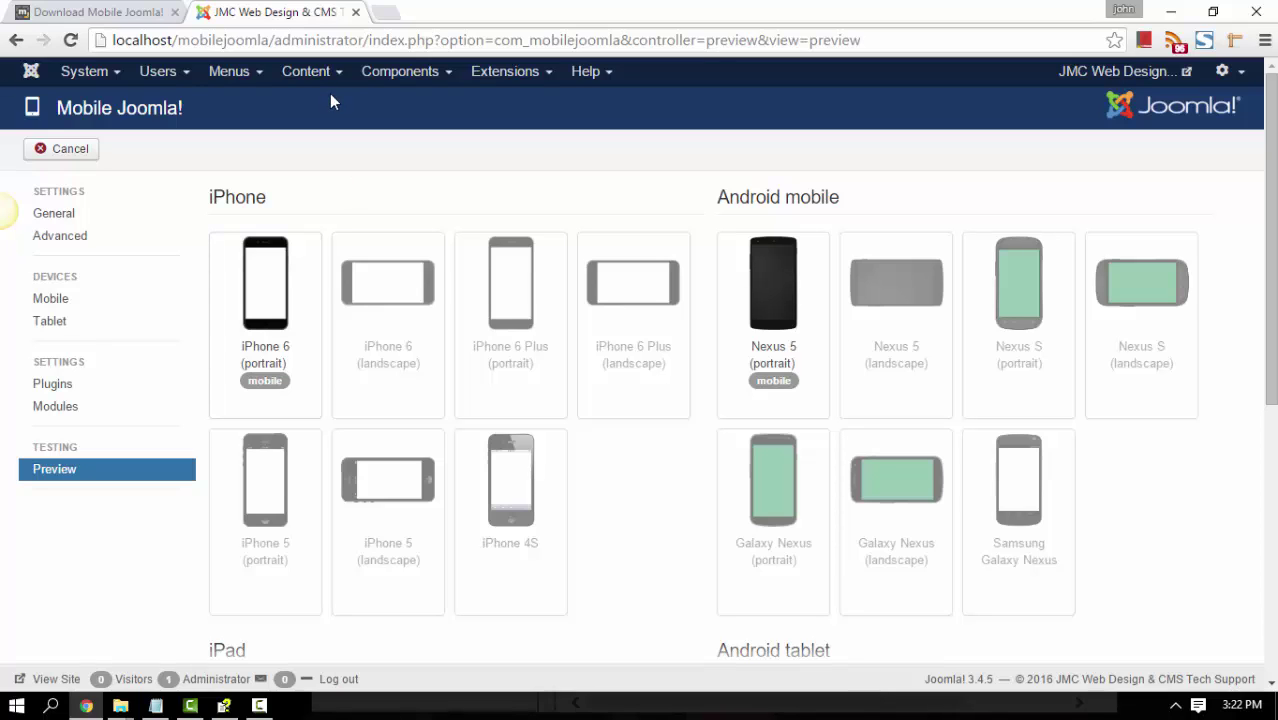
# - In a new tab, enter localhost/mobilejoomla?device=mobile and highlight the device=mobile parameter
pyautogui.hotkey('ctrl', 't')
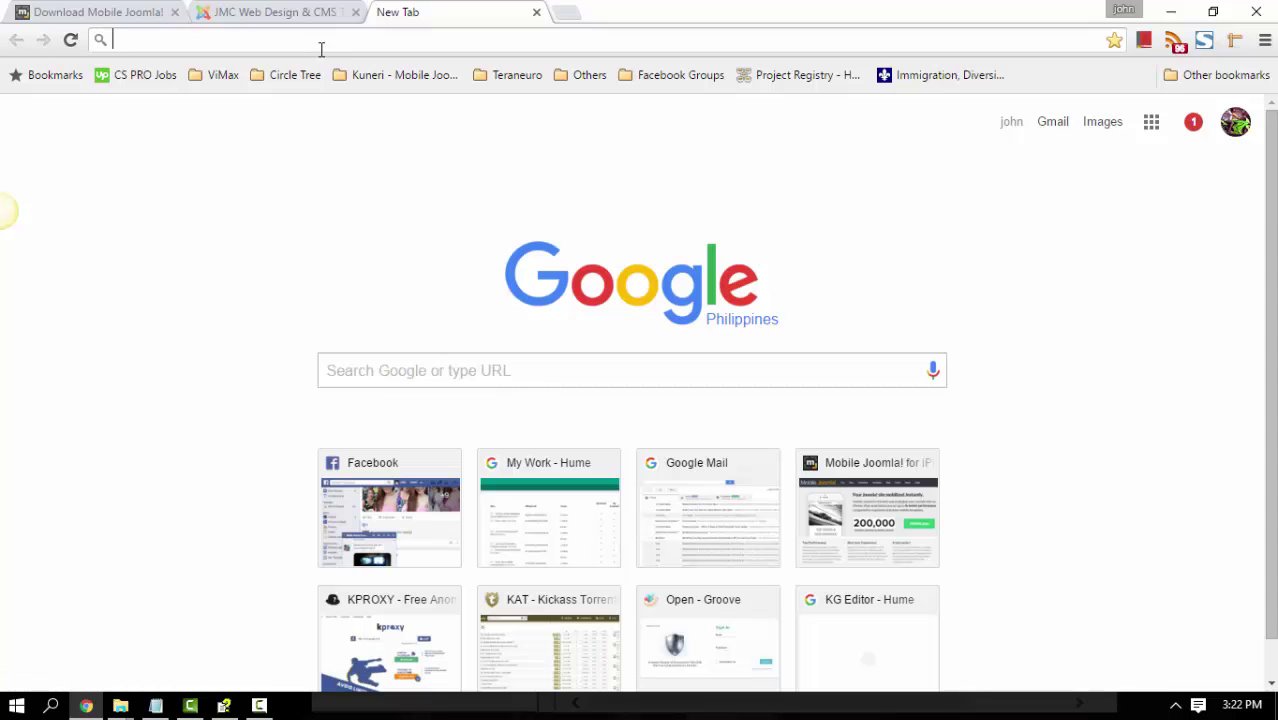
pyautogui.write('localhost/wordpress/')
pyautogui.hotkey('ctrl', 'shift', 'Left')
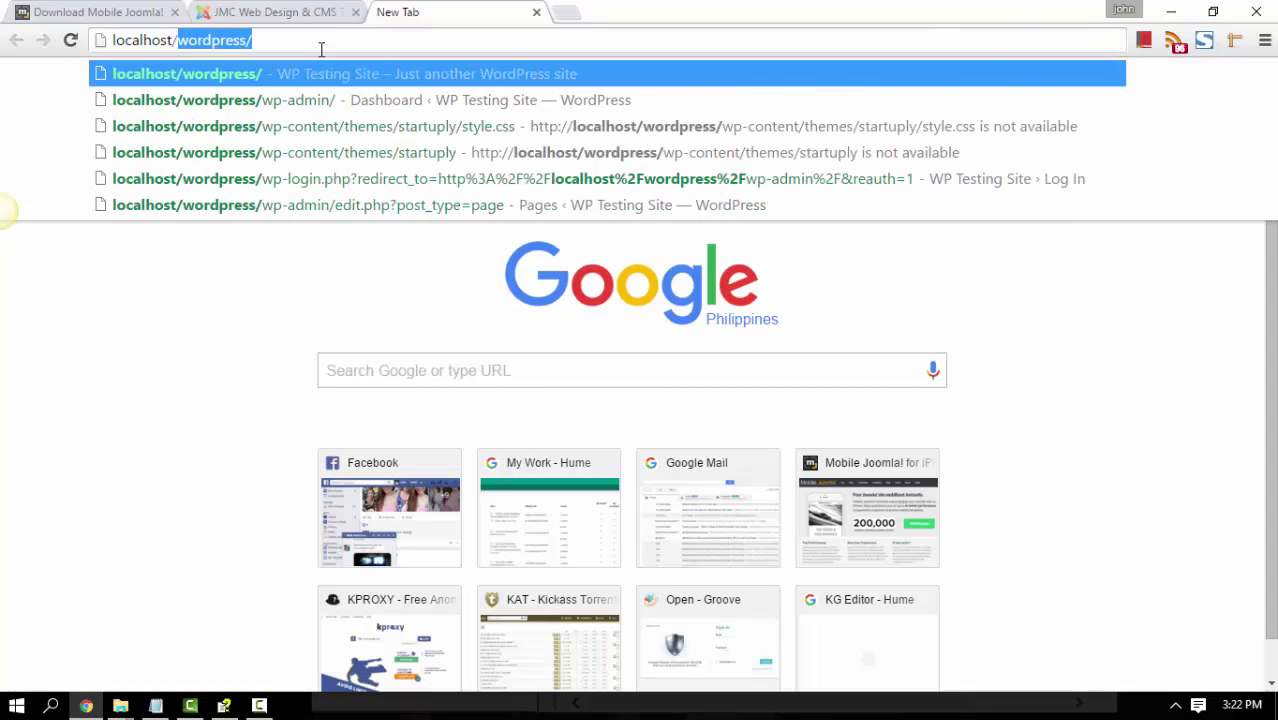
pyautogui.write('mo')
pyautogui.press('End')
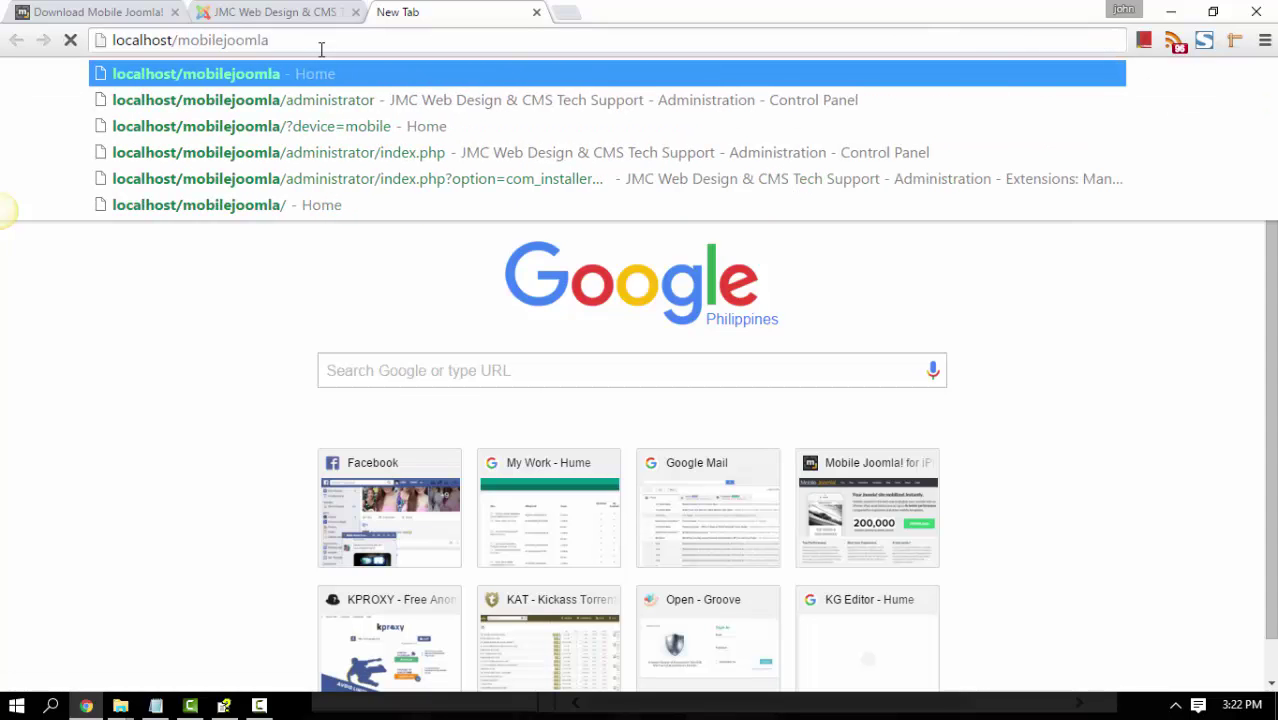
pyautogui.write('?')
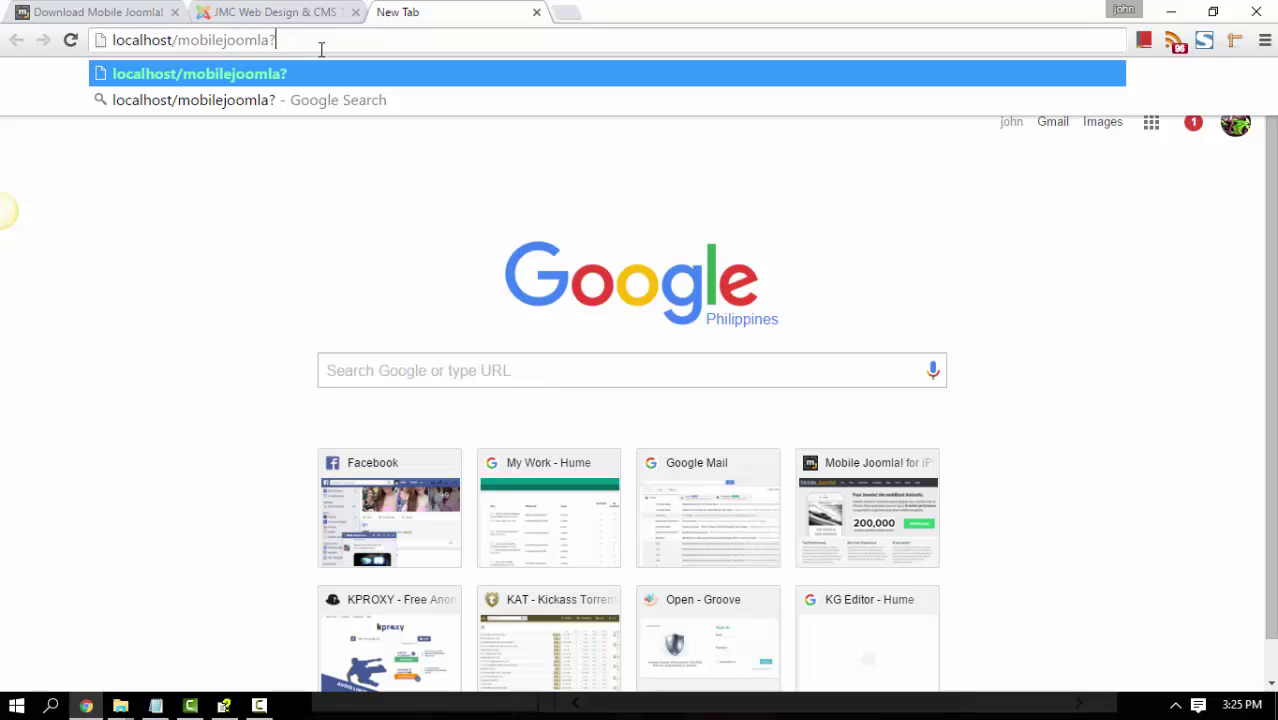
pyautogui.write('dev')
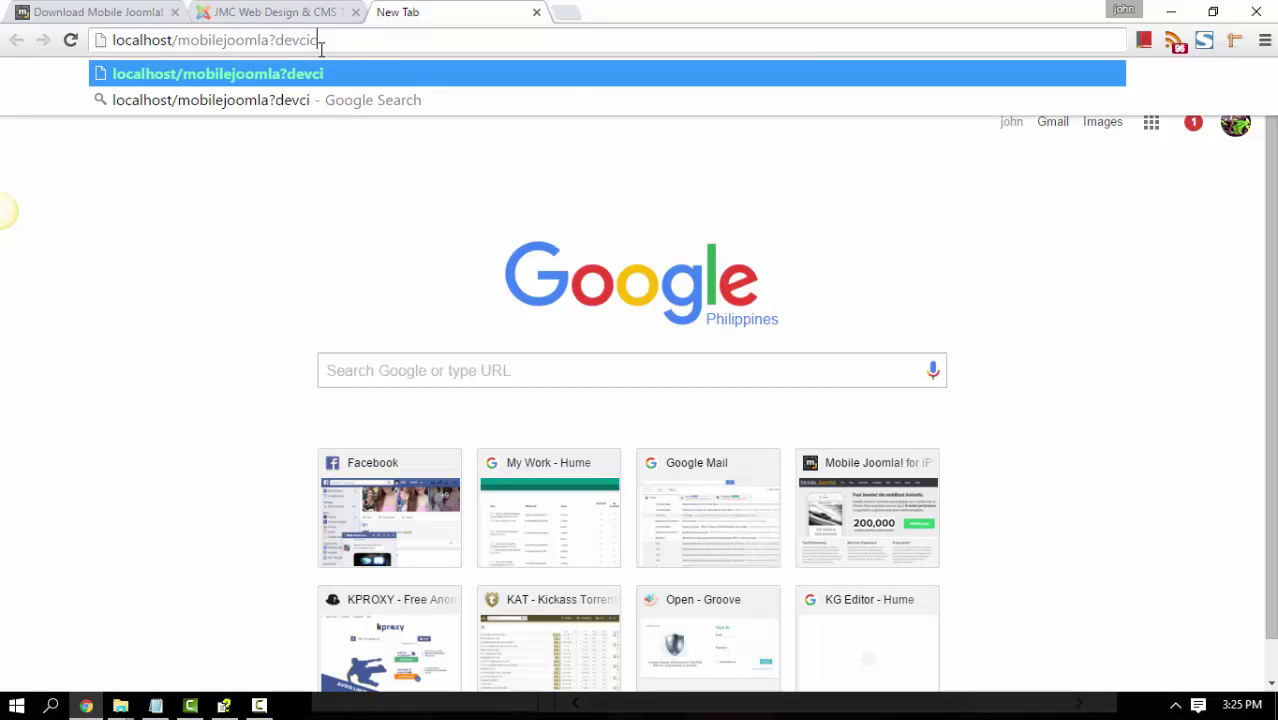
pyautogui.write('ice=')
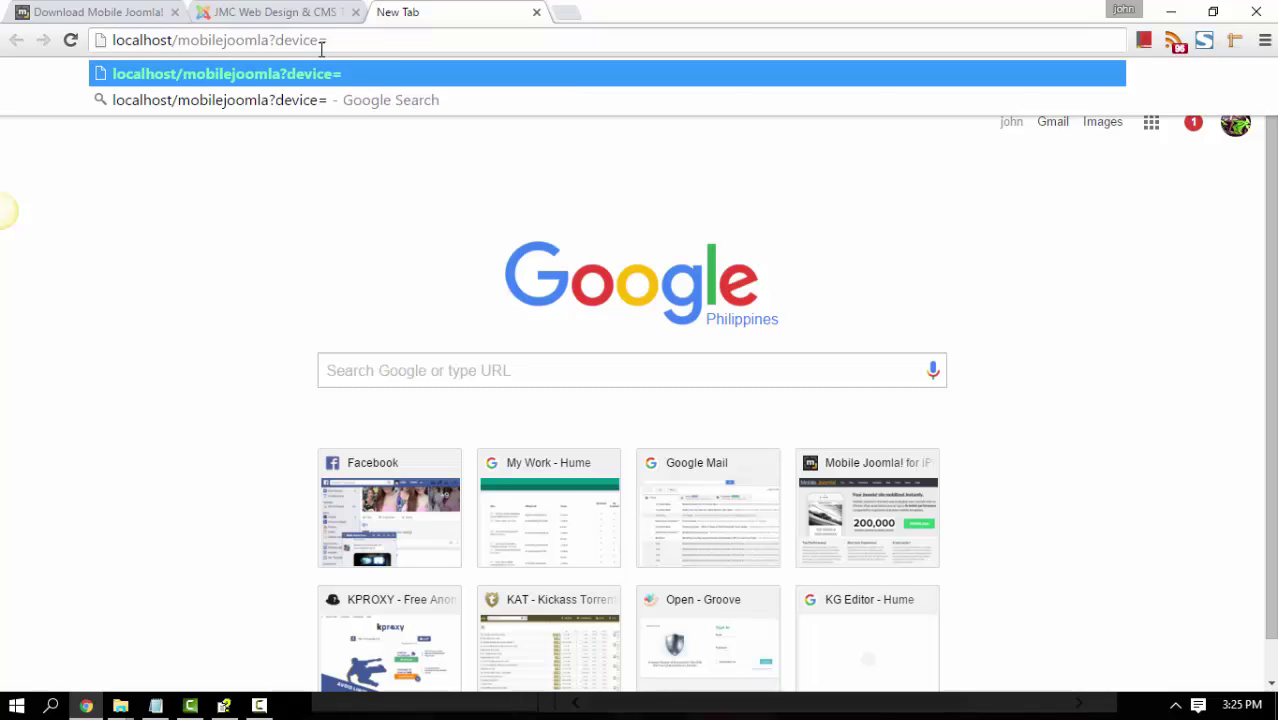
pyautogui.write('mobile')
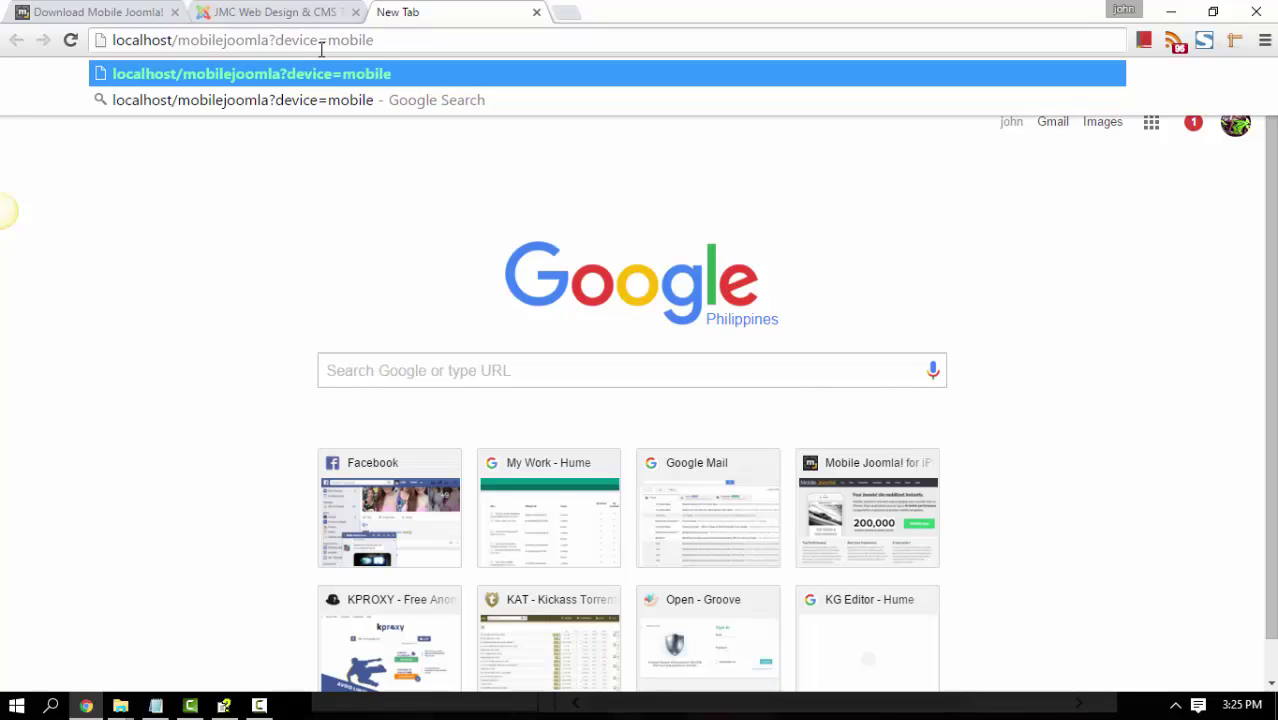
pyautogui.moveTo(272, 45); pyautogui.dragTo(414, 44)
pyautogui.click(414, 44)
pyautogui.moveTo(273, 44); pyautogui.dragTo(391, 44)
pyautogui.click(392, 44)
# - Load localhost/mobilejoomla?device=mobile and view the 'Mobile version by Mobile Joomla!' layout
pyautogui.press('Return')
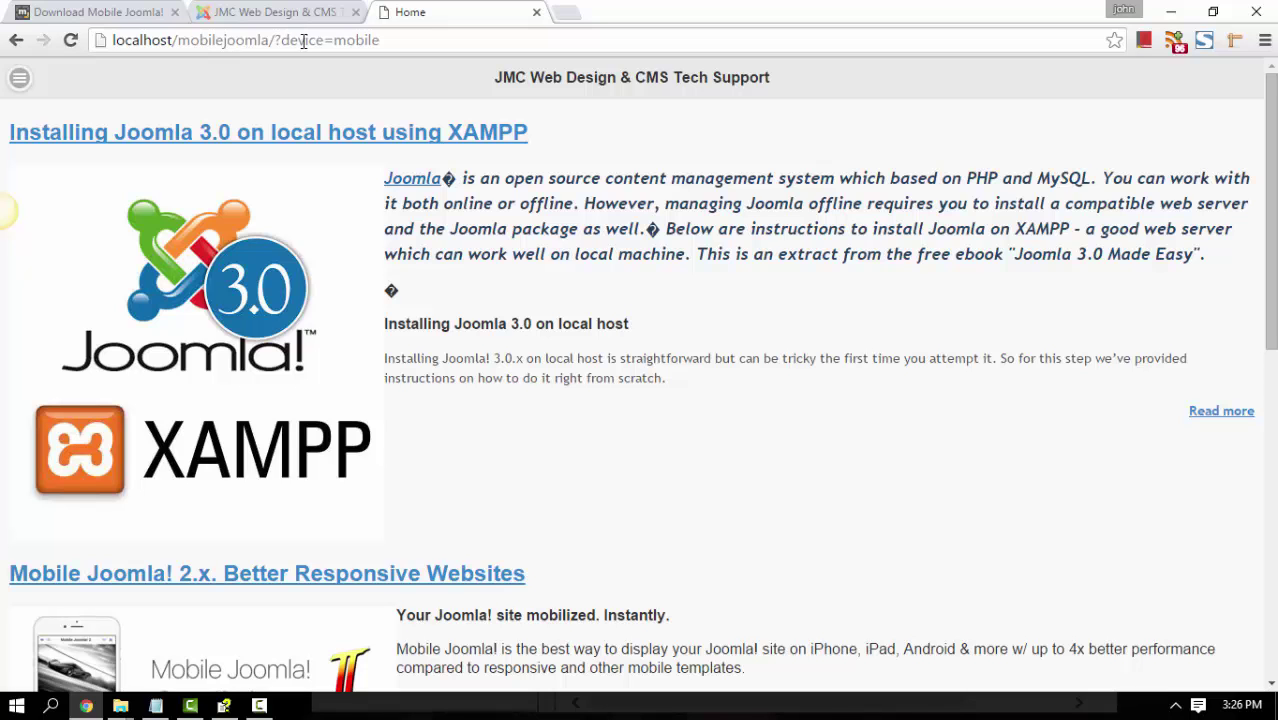
pyautogui.moveTo(1272, 137); pyautogui.dragTo(1266, 104)
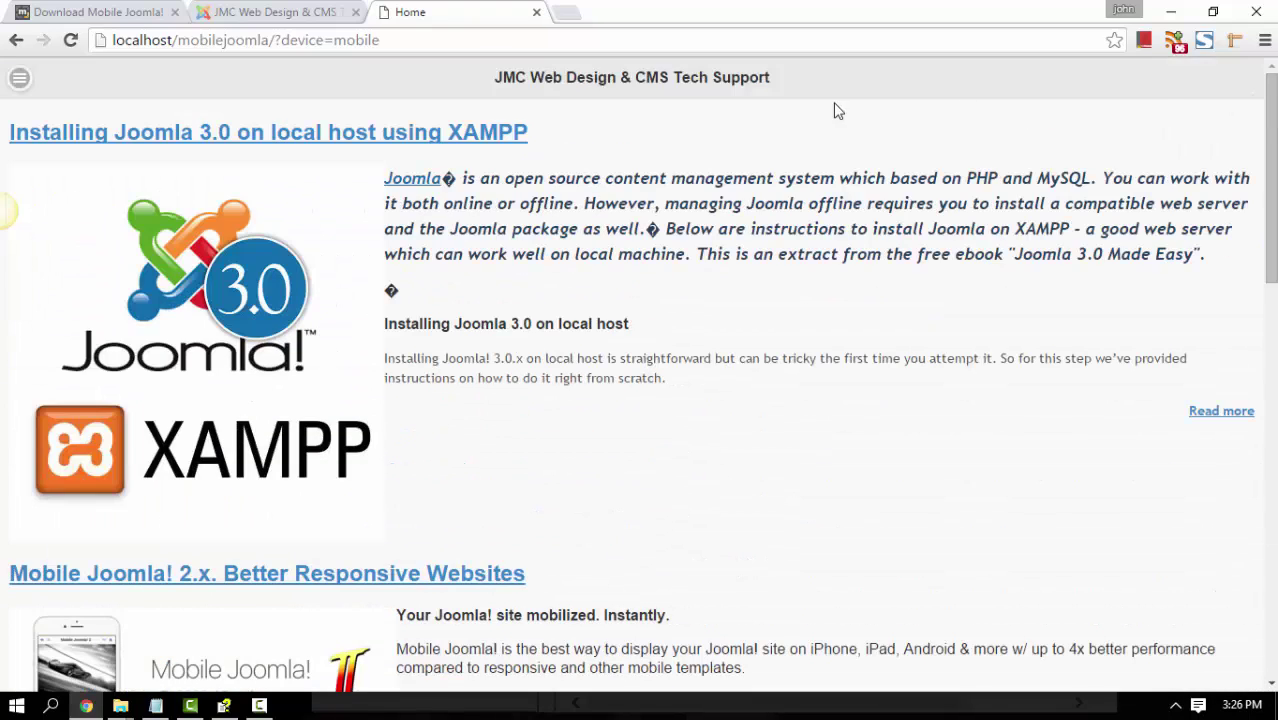
pyautogui.rightClick(712, 132)
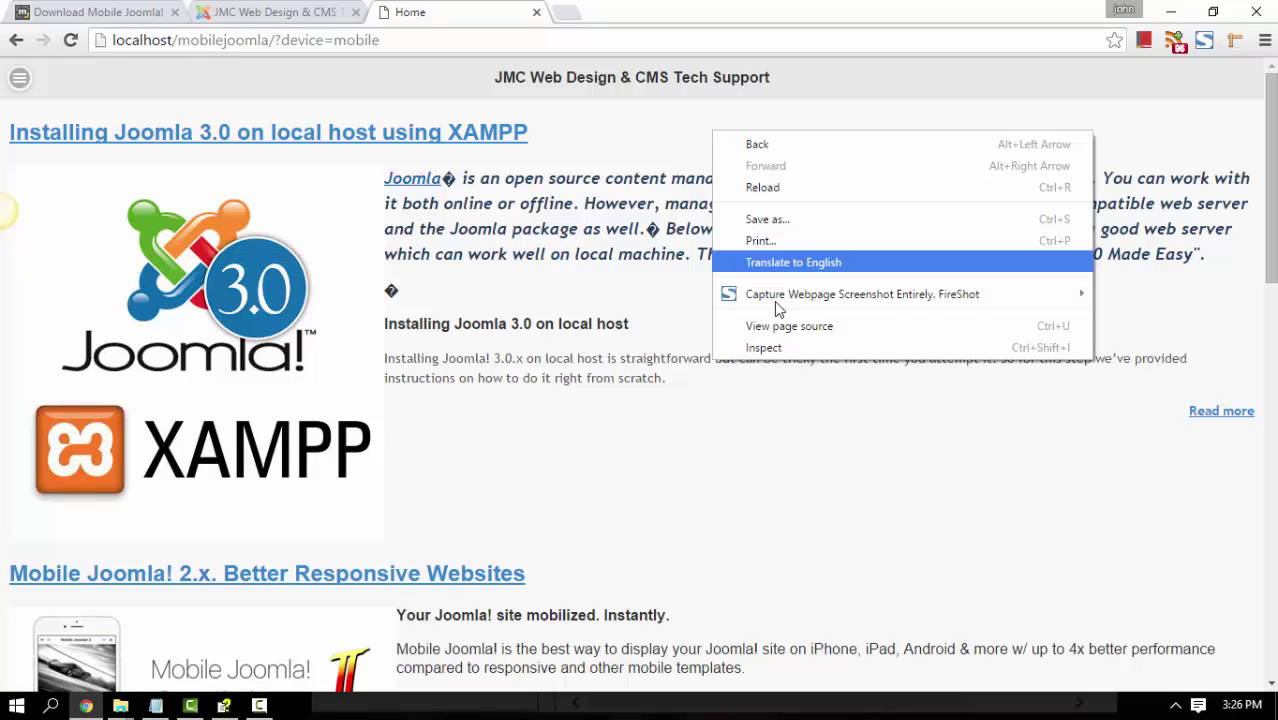
# - Open DevTools with Inspect and emulate an Apple iPhone 5 at 320 × 568
pyautogui.click(762, 349)
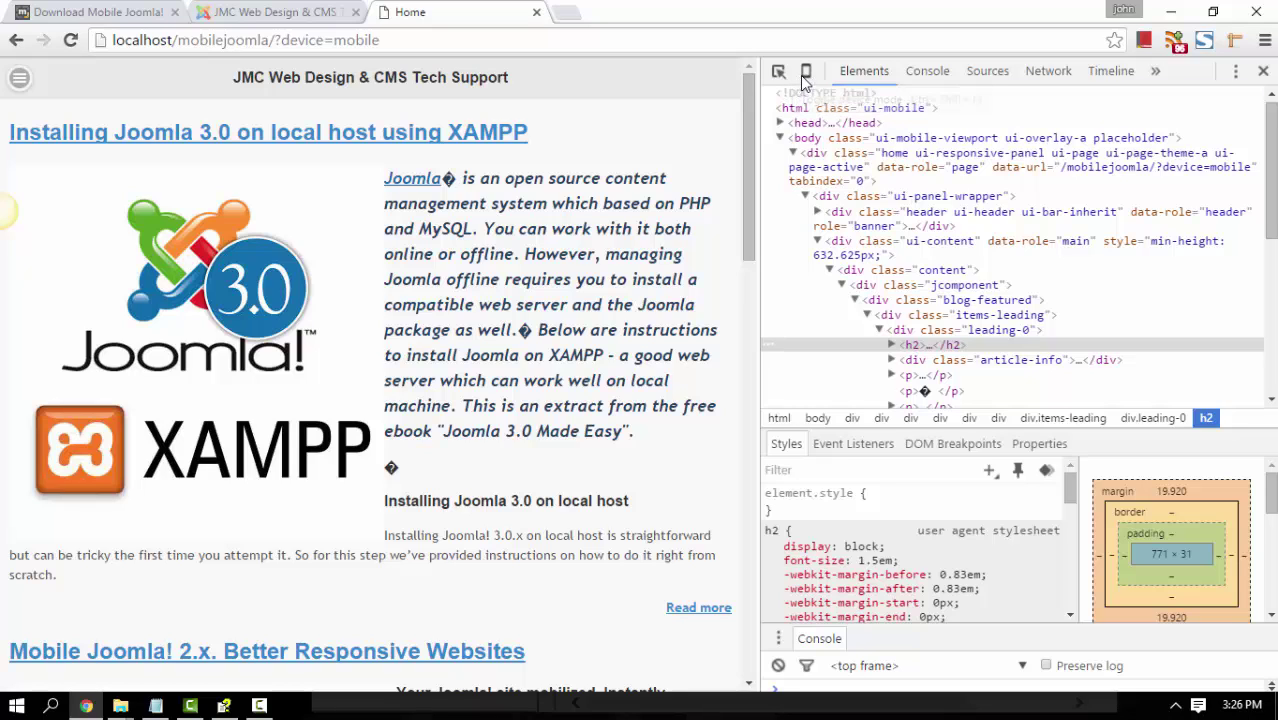
pyautogui.click(806, 72)
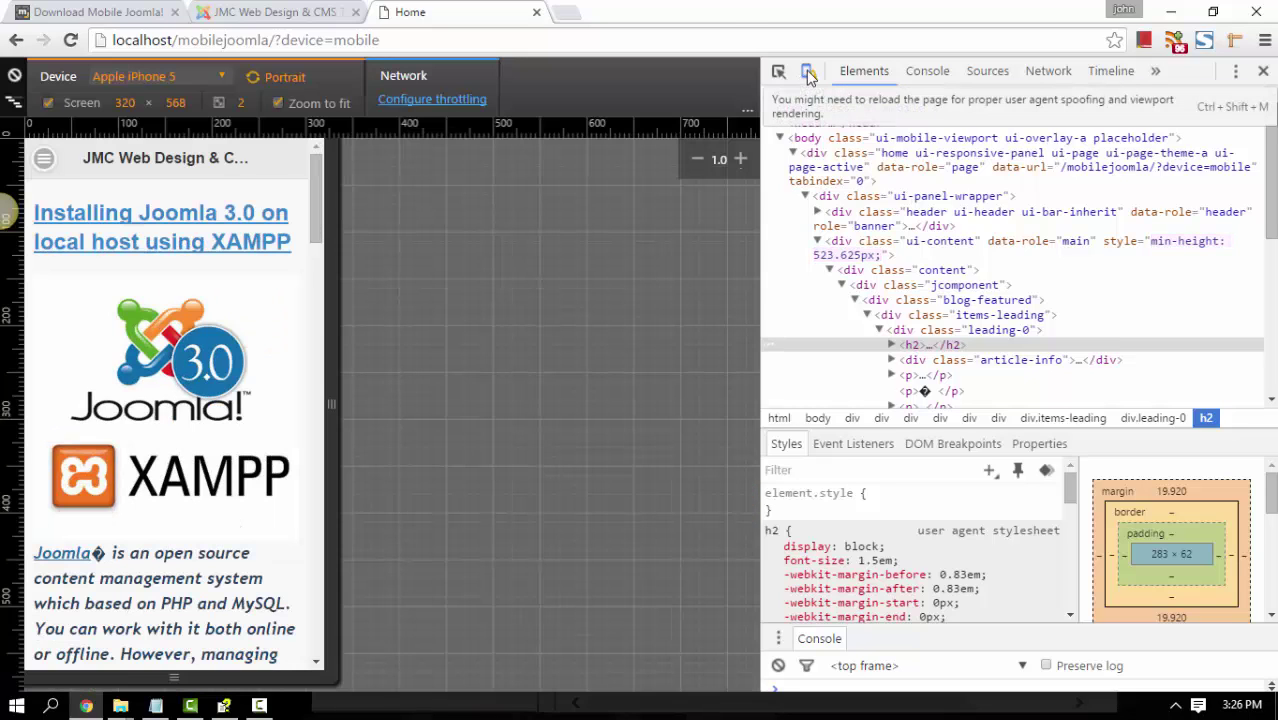
# - Emulate the home page on an Apple iPhone 4 at 320 × 480 and scroll down it
pyautogui.click(218, 79)
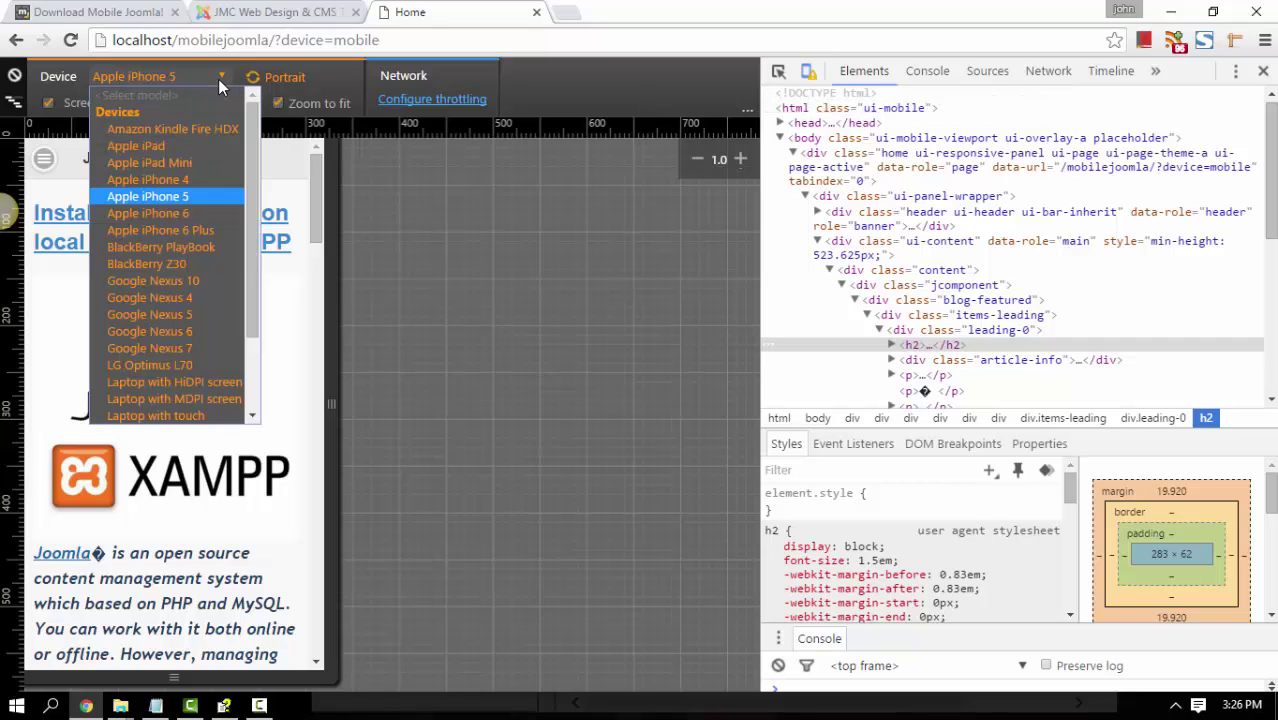
pyautogui.click(207, 179)
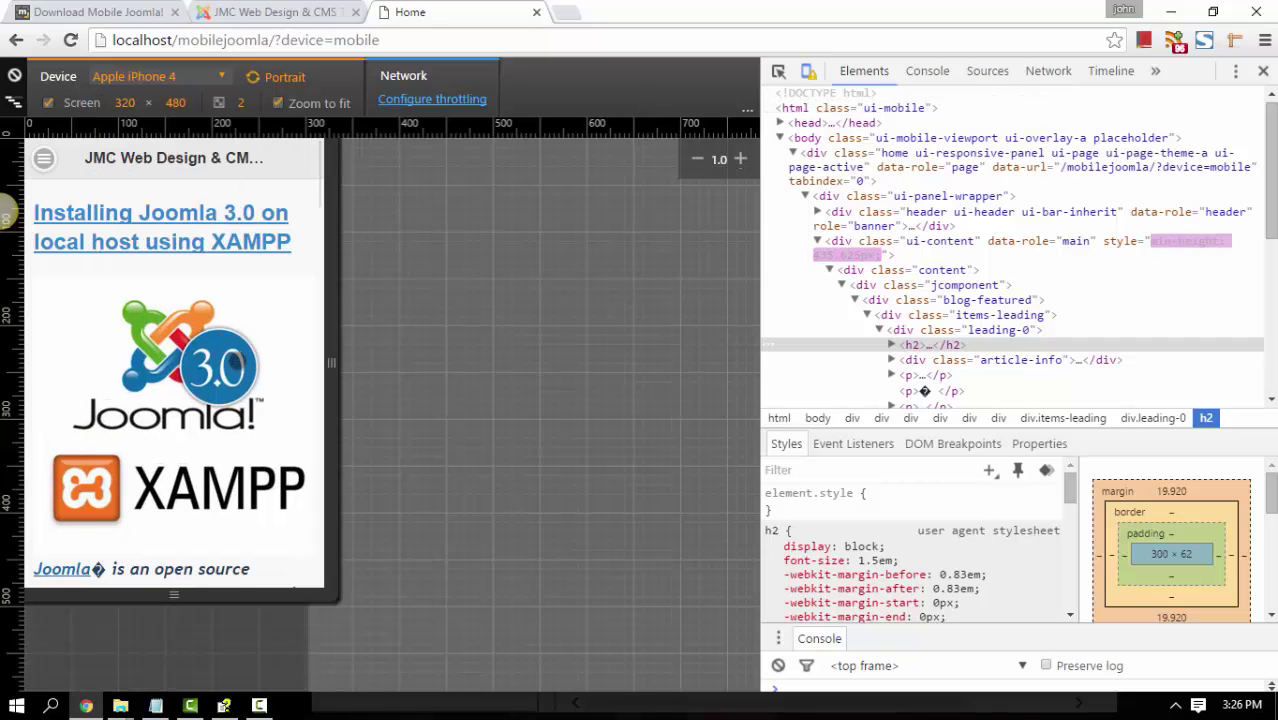
pyautogui.scroll(-3, 234, 493)
pyautogui.scroll(-5, 234, 493)
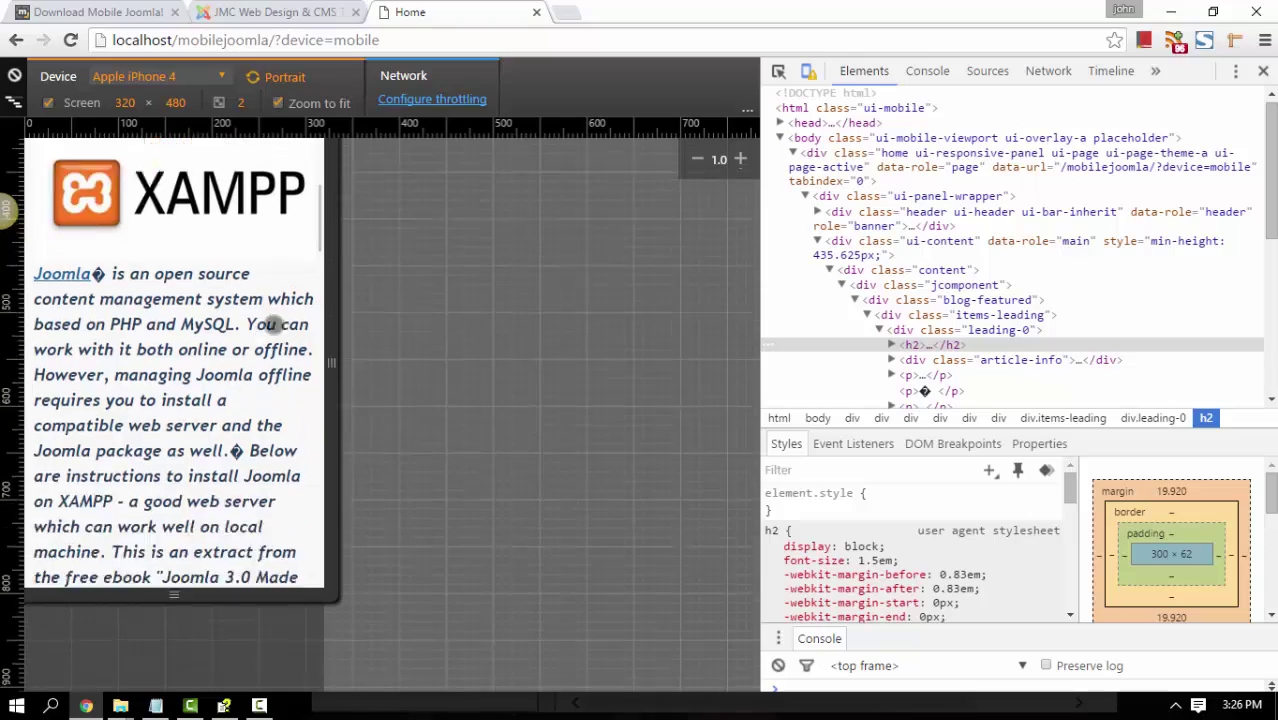
pyautogui.scroll(-18, 268, 455)
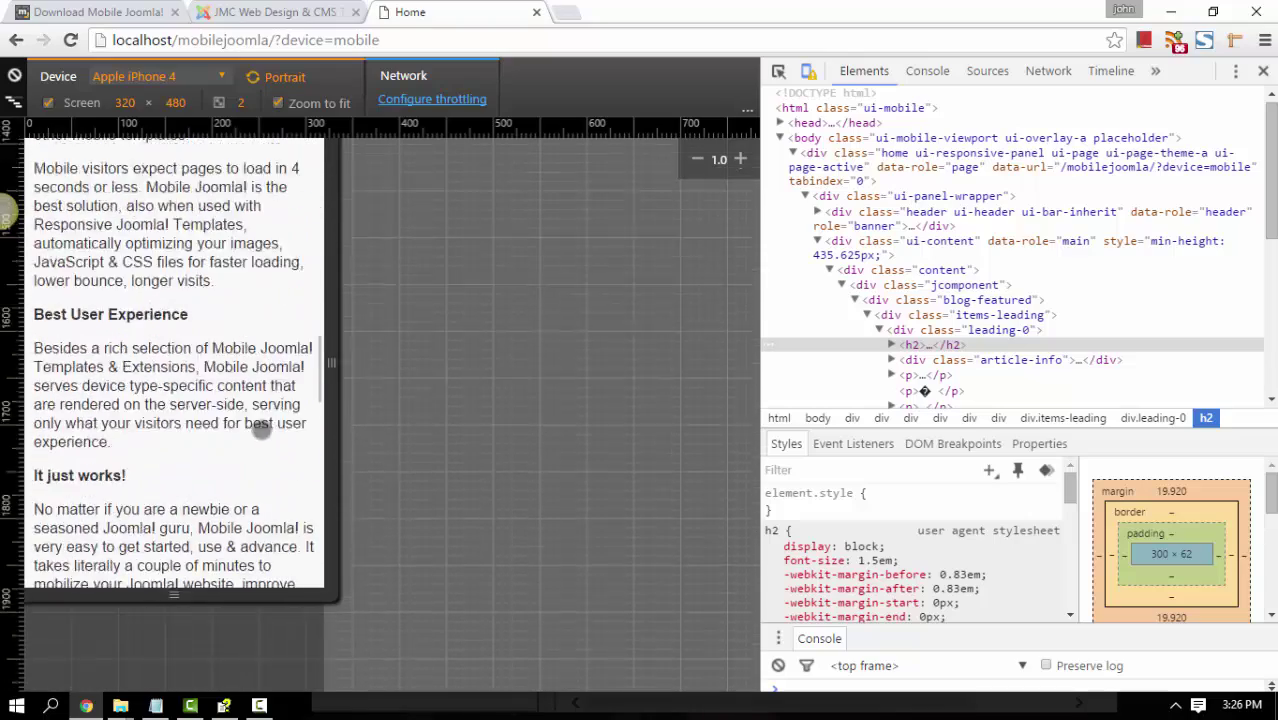
pyautogui.scroll(-2, 265, 255)
# - Scroll back to the top and open the 'Installing Joomla 3.0' article
pyautogui.scroll(6, 265, 255)
pyautogui.scroll(-1, 255, 270)
pyautogui.scroll(6, 240, 297)
pyautogui.scroll(8, 240, 297)
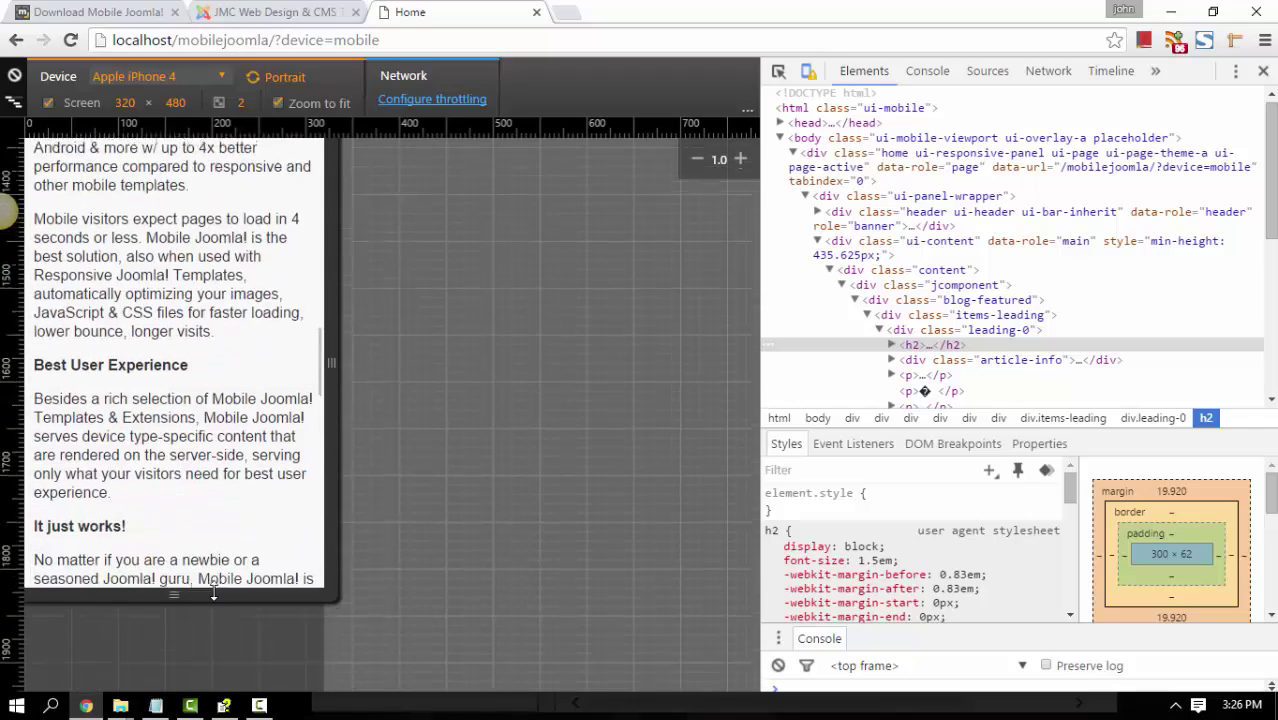
pyautogui.scroll(7, 222, 212)
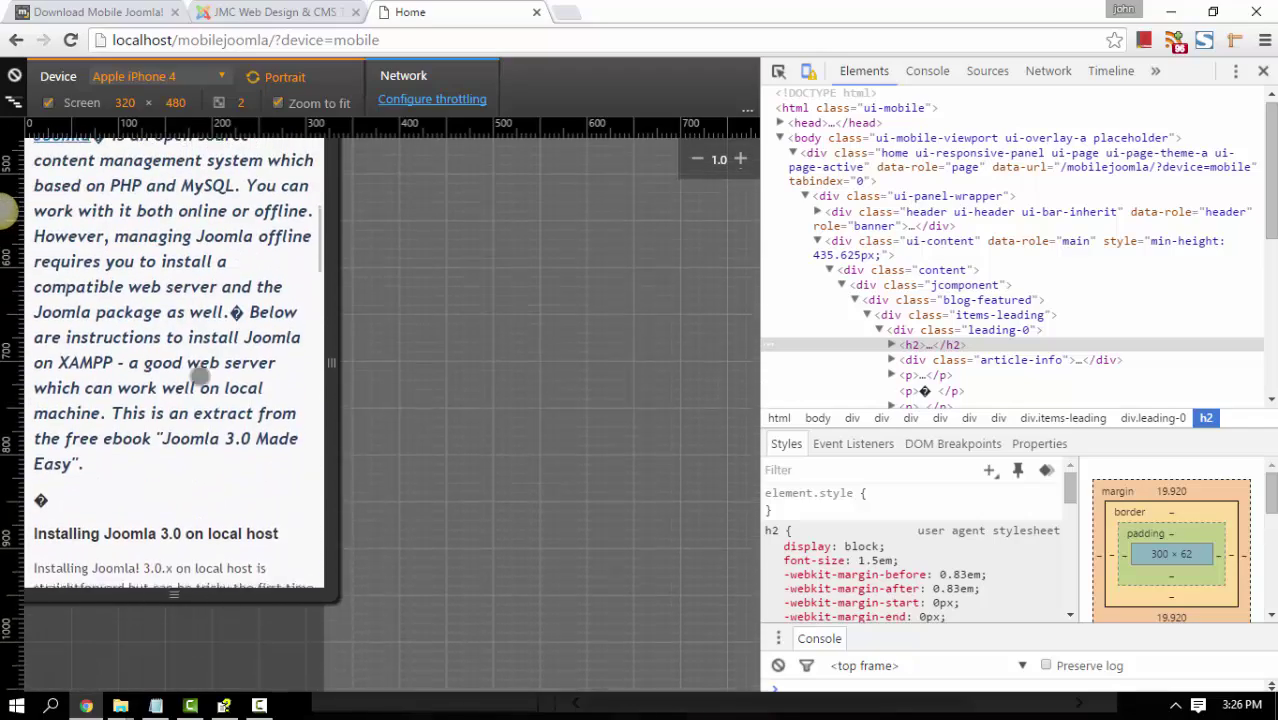
pyautogui.scroll(3, 212, 285)
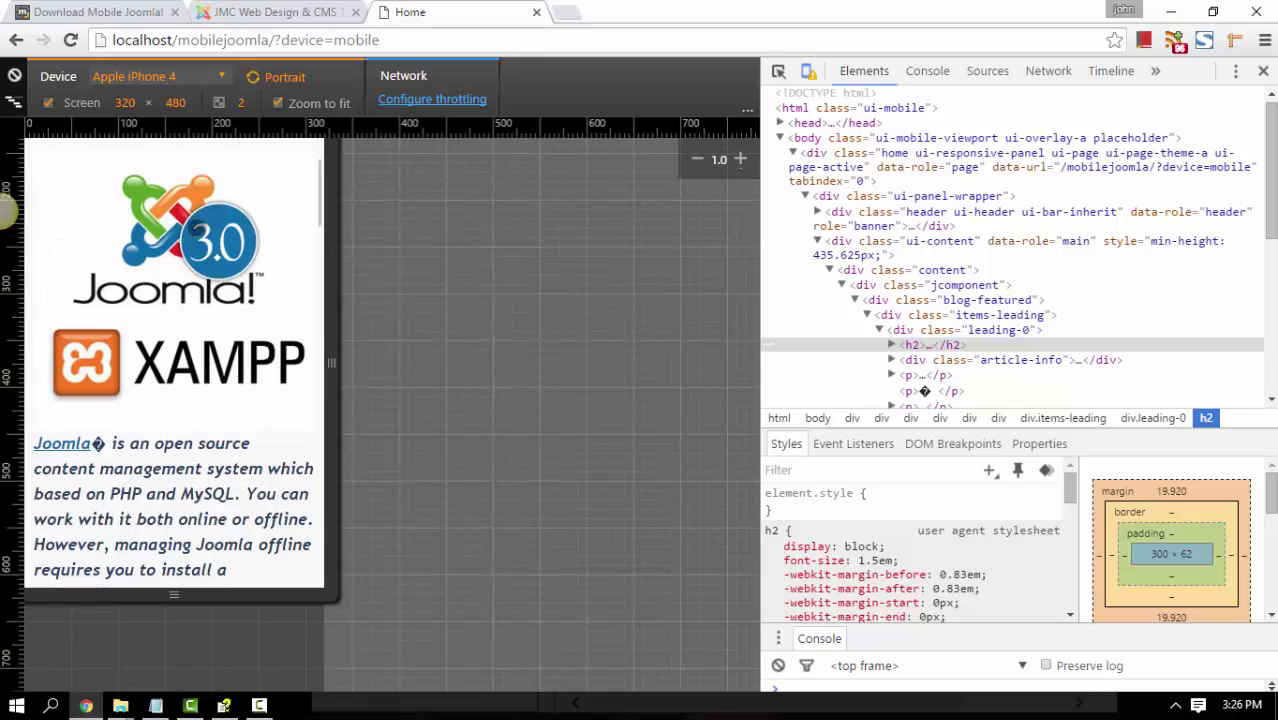
pyautogui.click(183, 245)
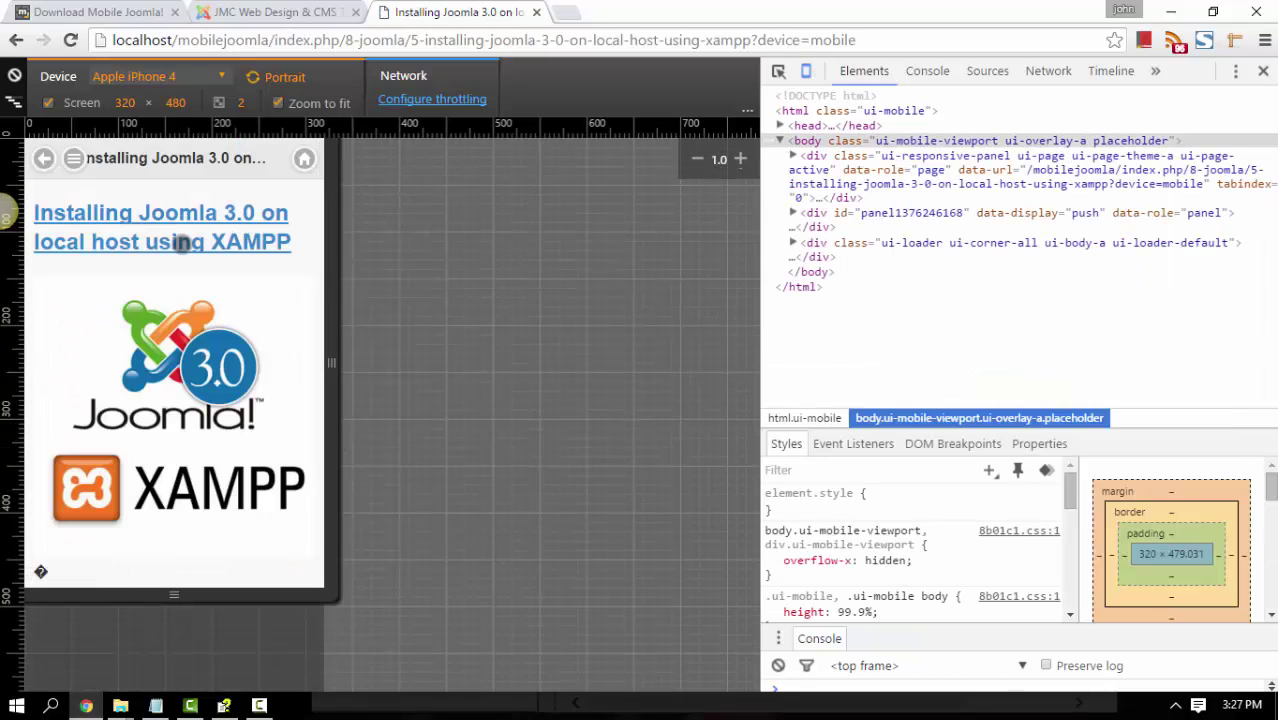
# - Go to the Contact JM page from the mobile site's hamburger menu
pyautogui.scroll(-5, 205, 370)
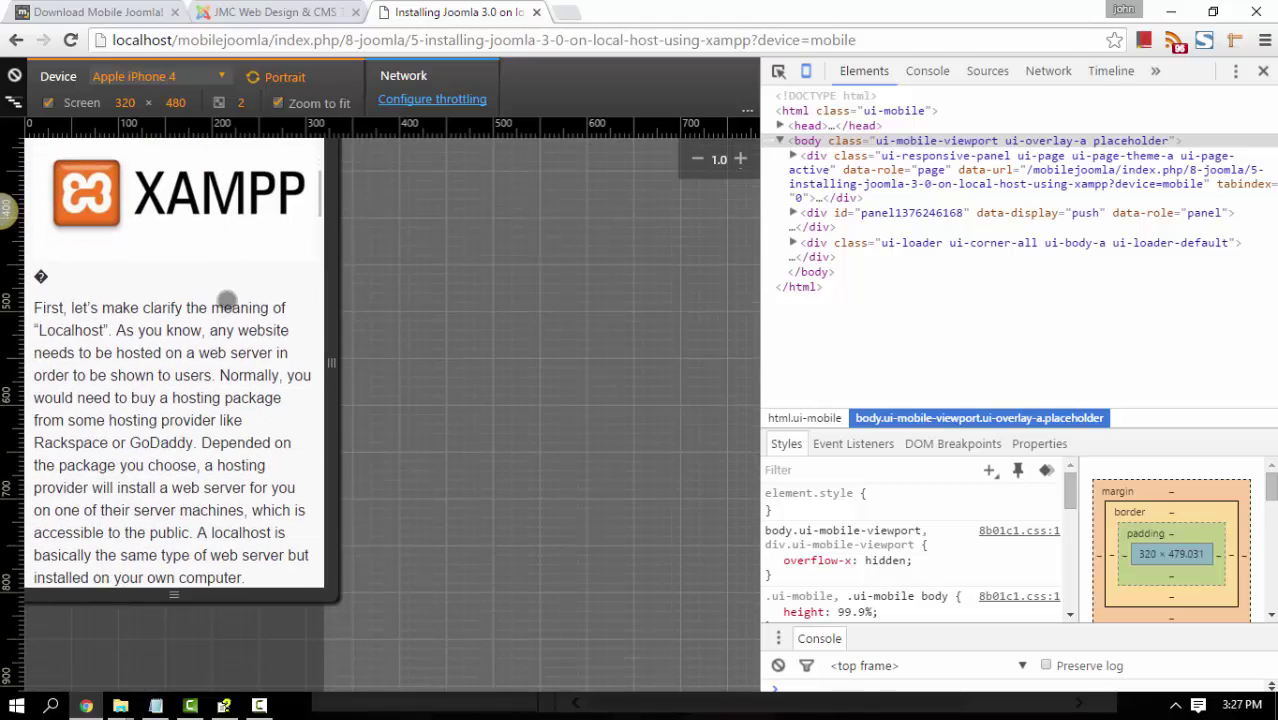
pyautogui.scroll(5, 227, 308)
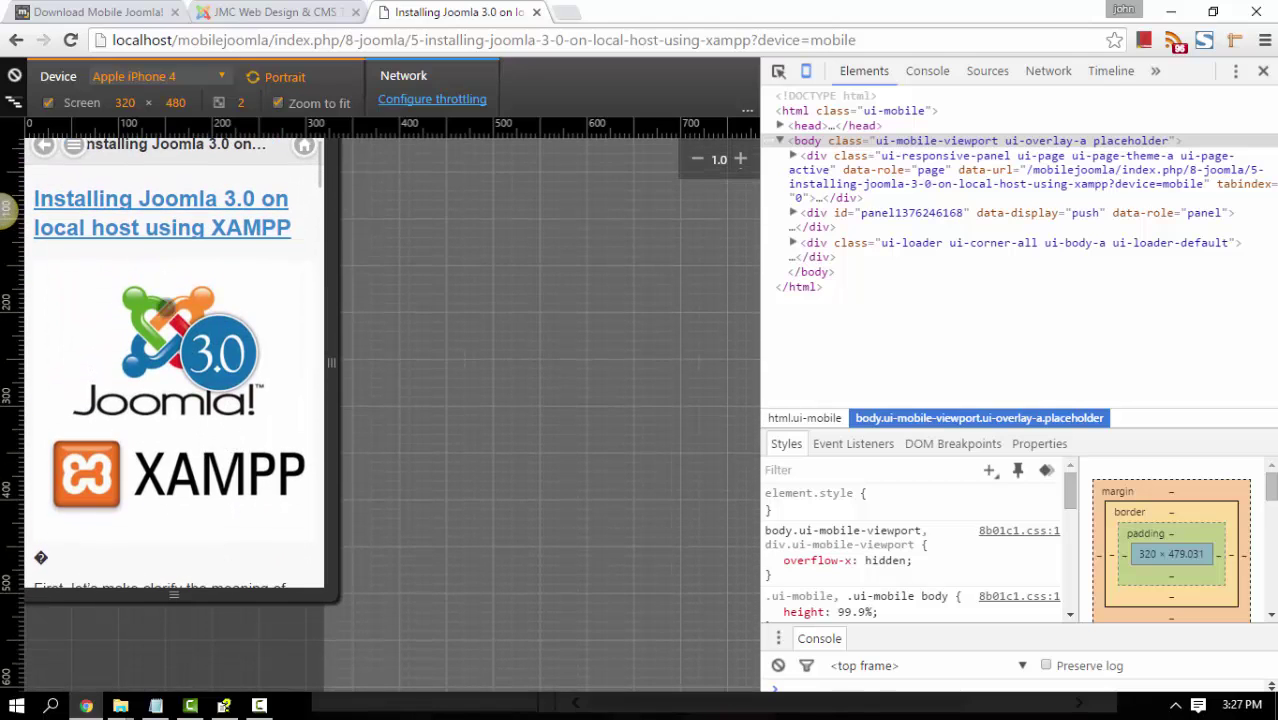
pyautogui.click(74, 148)
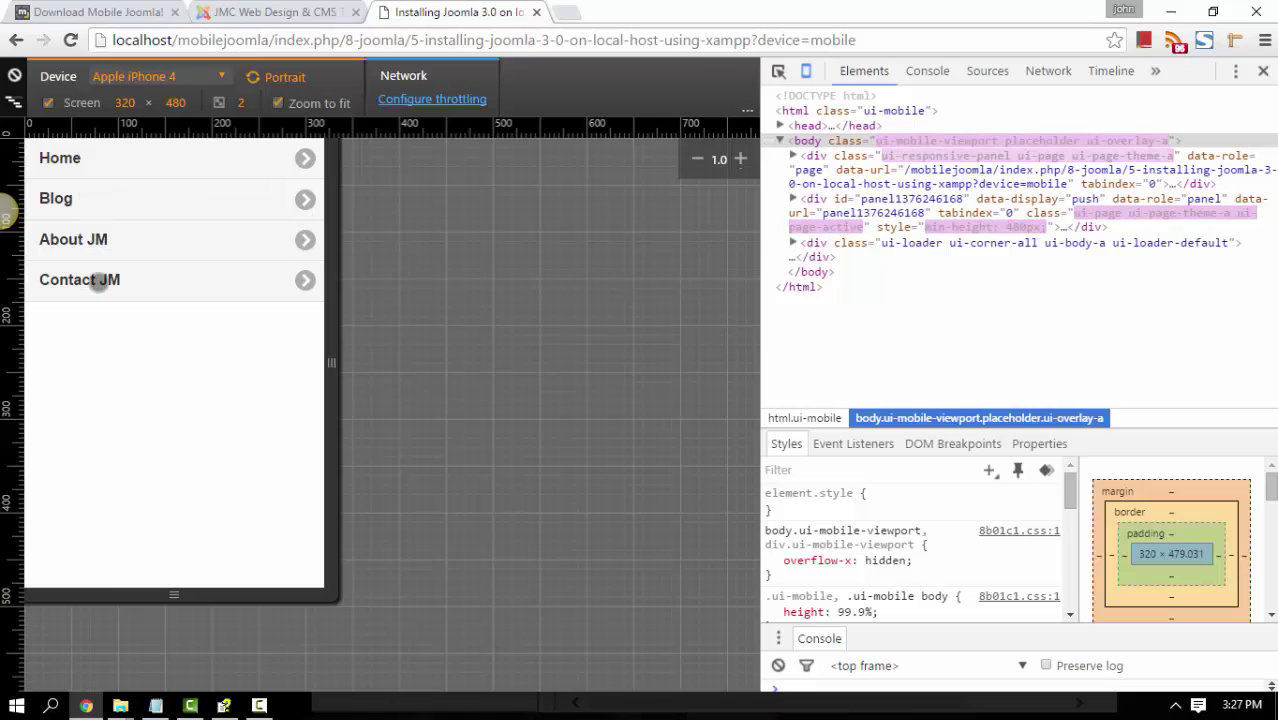
pyautogui.click(98, 284)
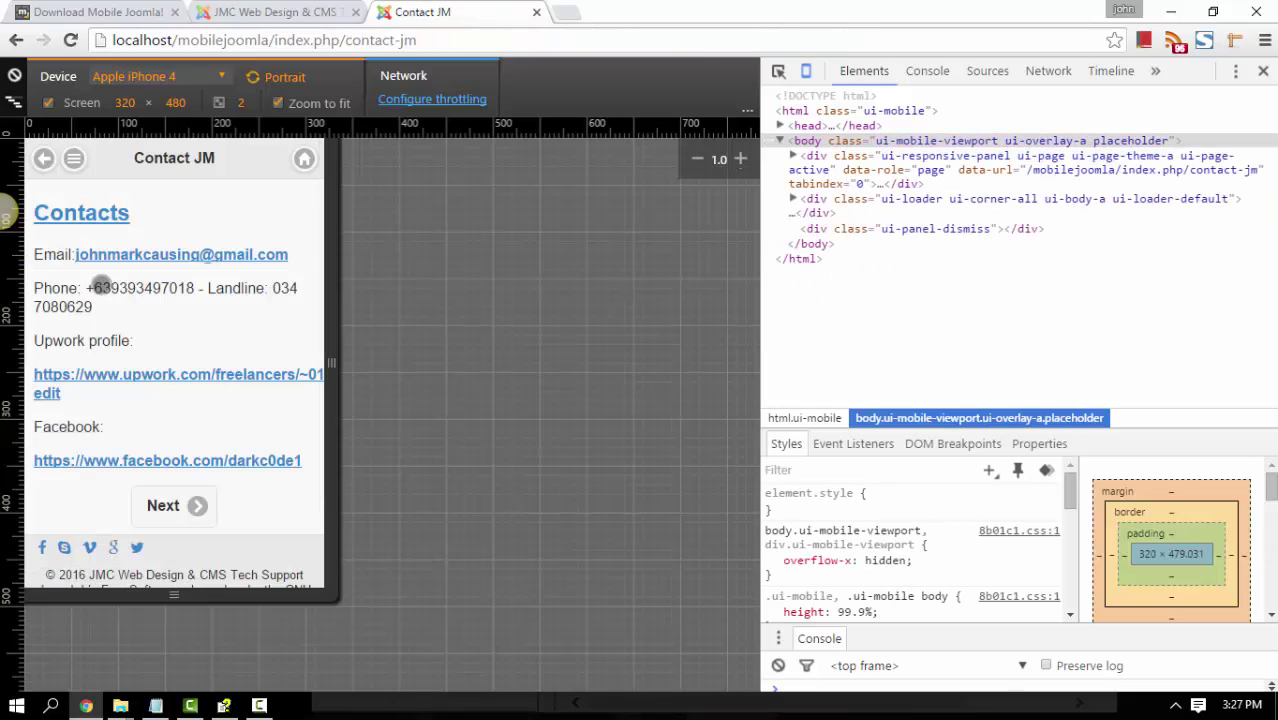
# - Return to the Home page from the hamburger menu
pyautogui.moveTo(160, 318); pyautogui.dragTo(167, 232)
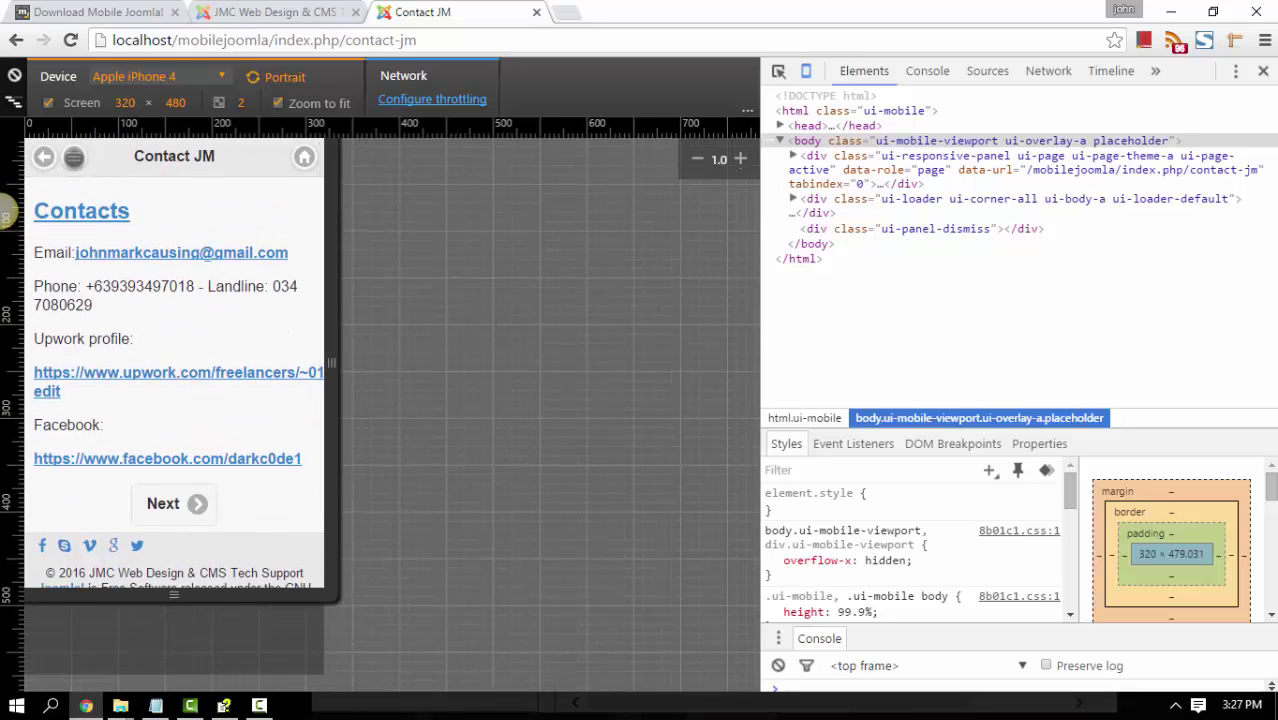
pyautogui.click(74, 157)
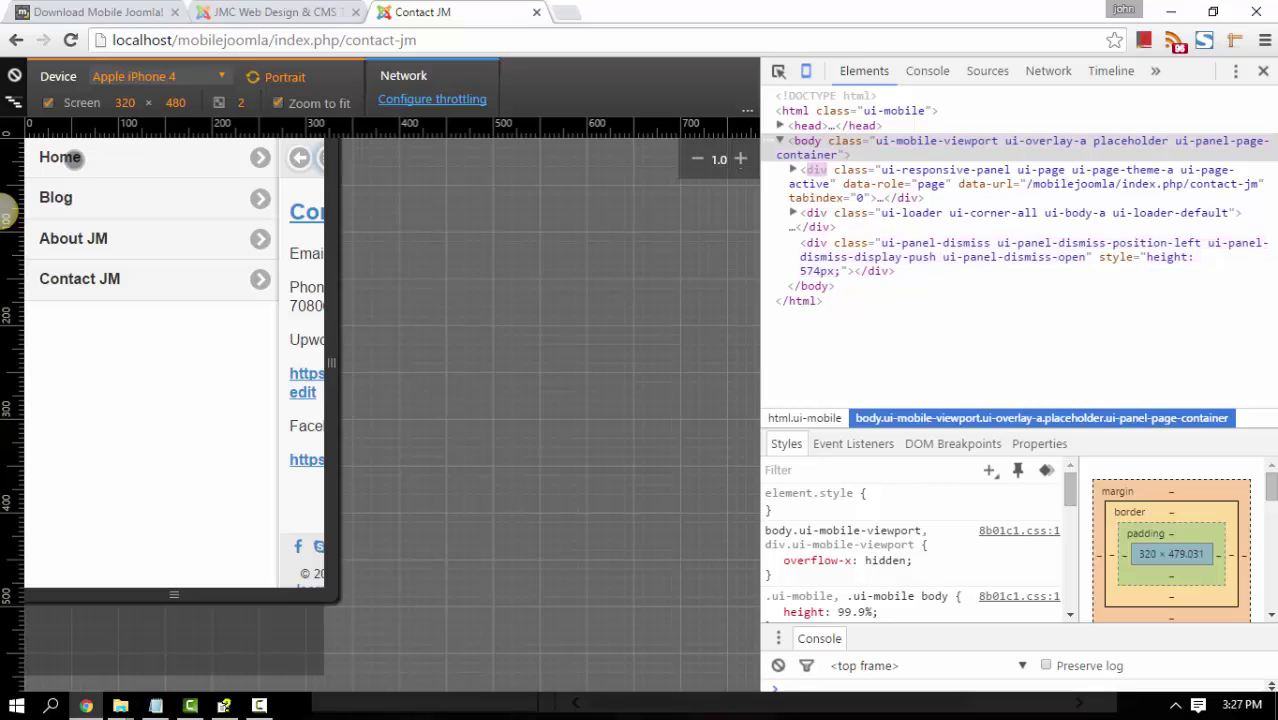
pyautogui.click(78, 160)
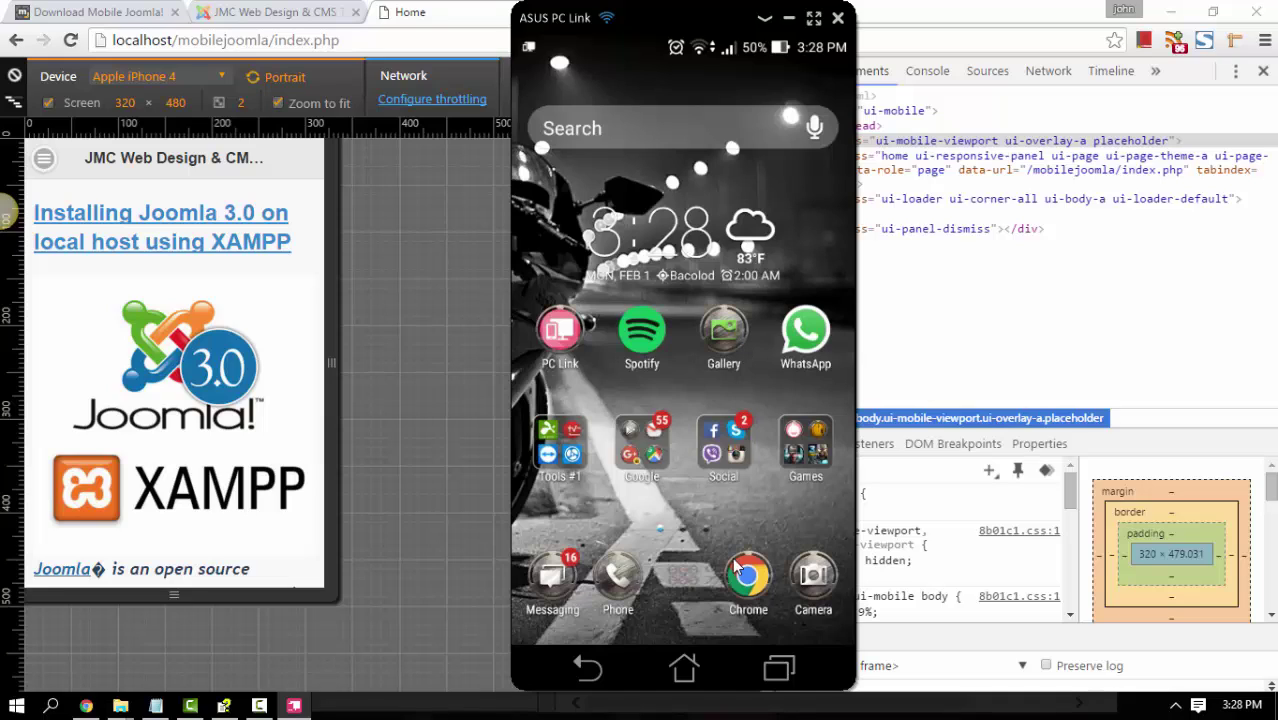
# - Launch Chrome on the mirrored phone and enter 192 in its address bar
pyautogui.click(758, 580)
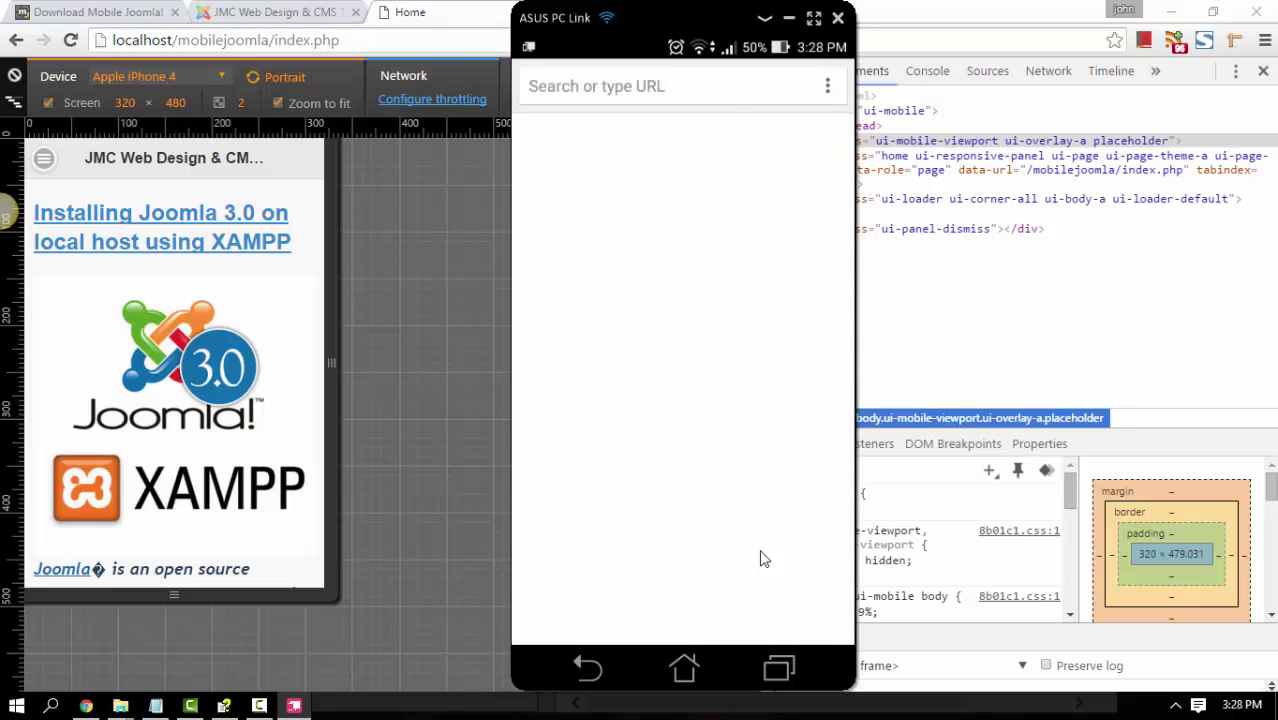
pyautogui.moveTo(736, 50); pyautogui.dragTo(700, 294)
pyautogui.click(710, 266)
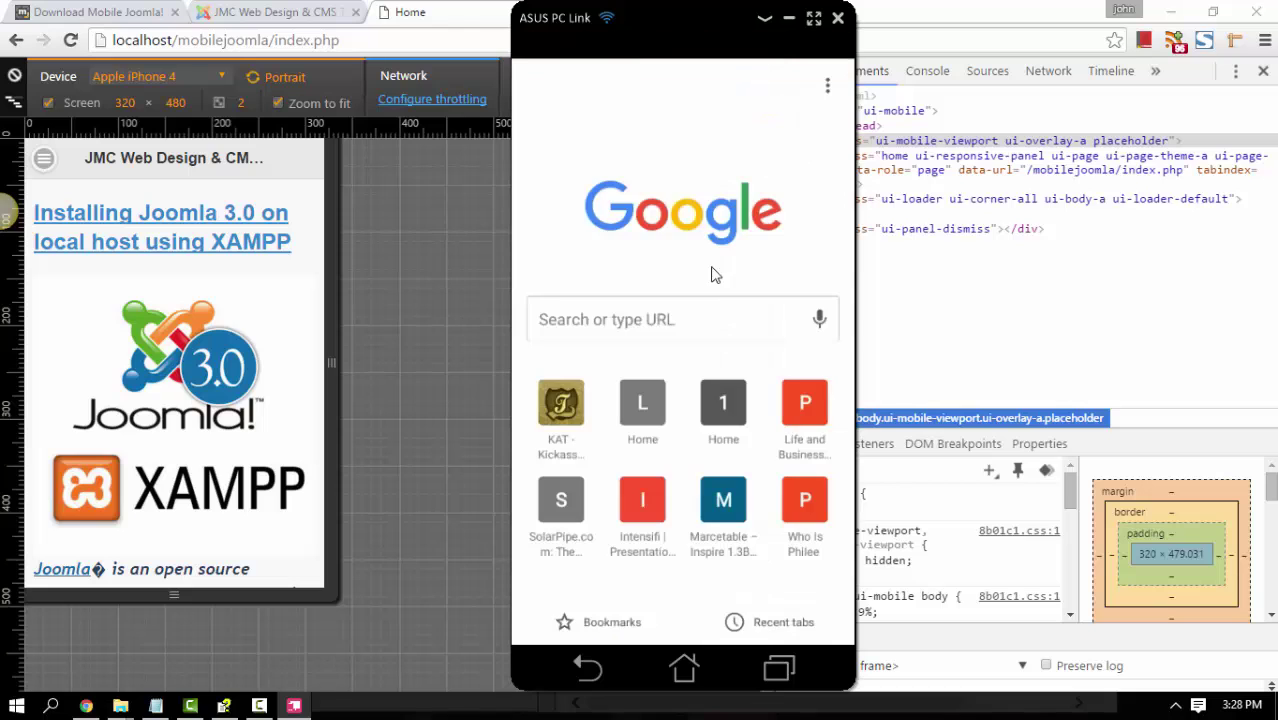
pyautogui.click(700, 320)
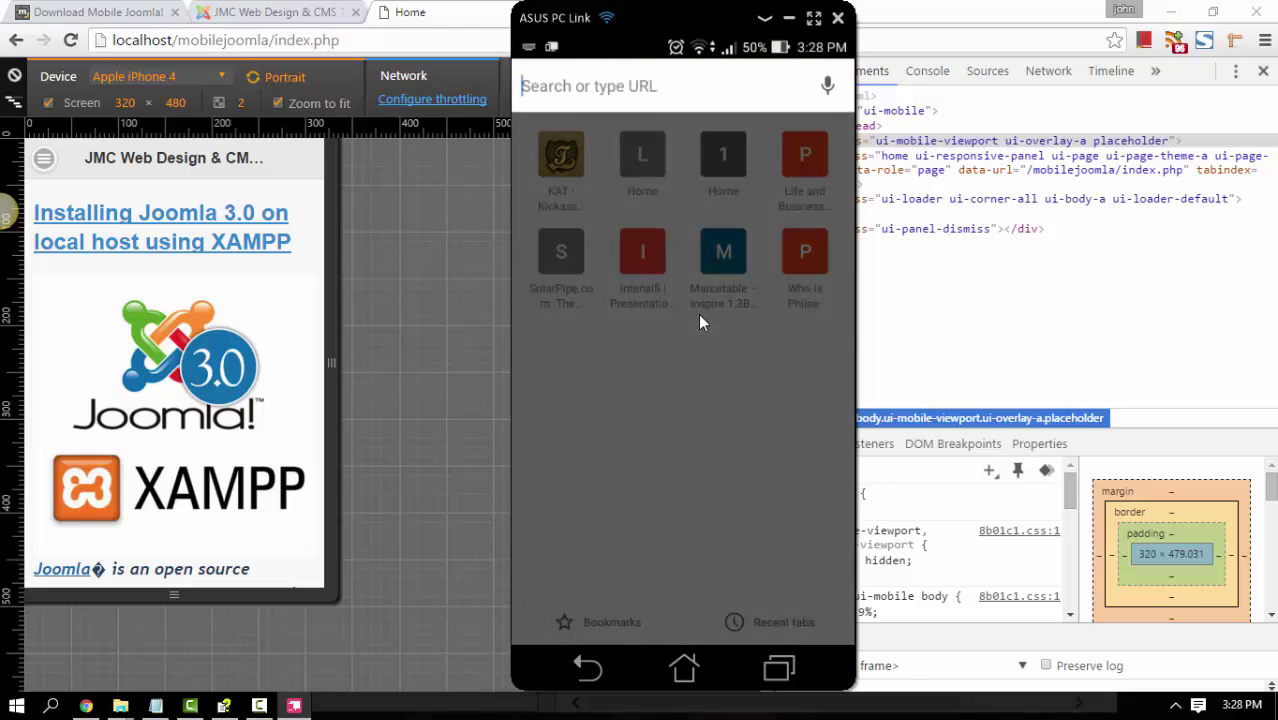
pyautogui.write('192.168.254.254')
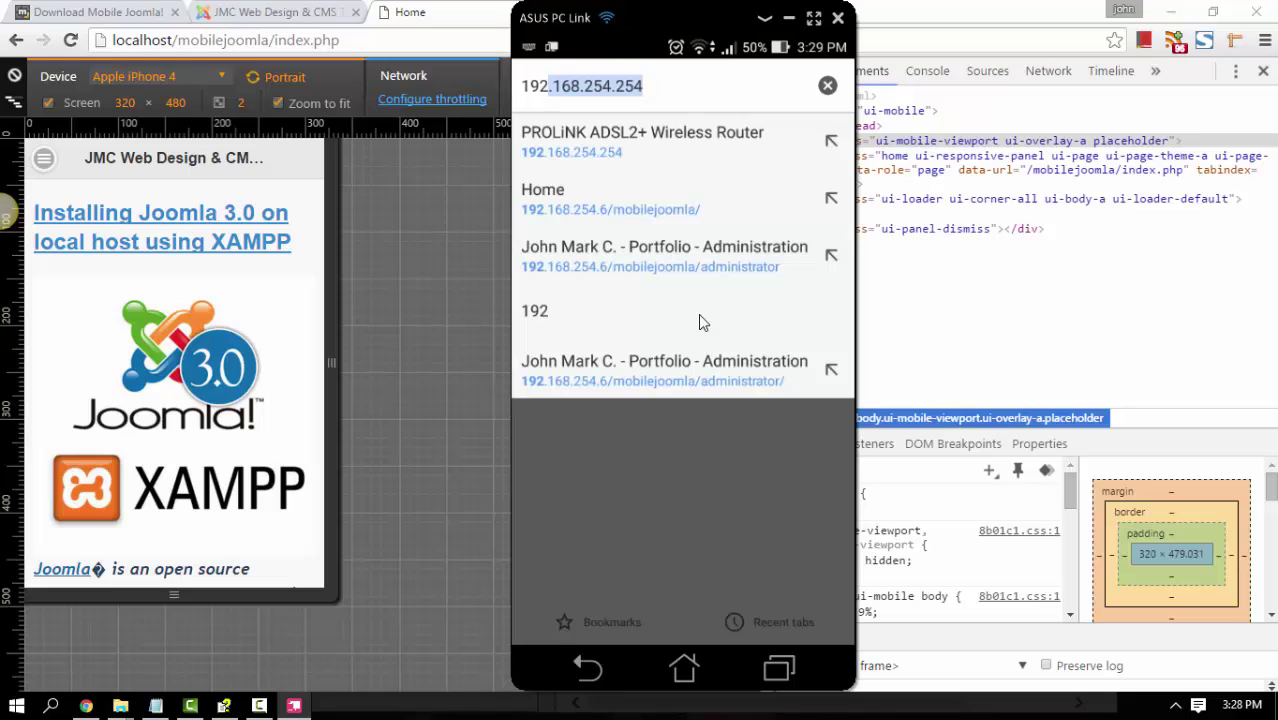
# - Load the 192.168.254.6/mobilejoomla suggestion and scroll through the site's mobile layout
pyautogui.click(606, 206)
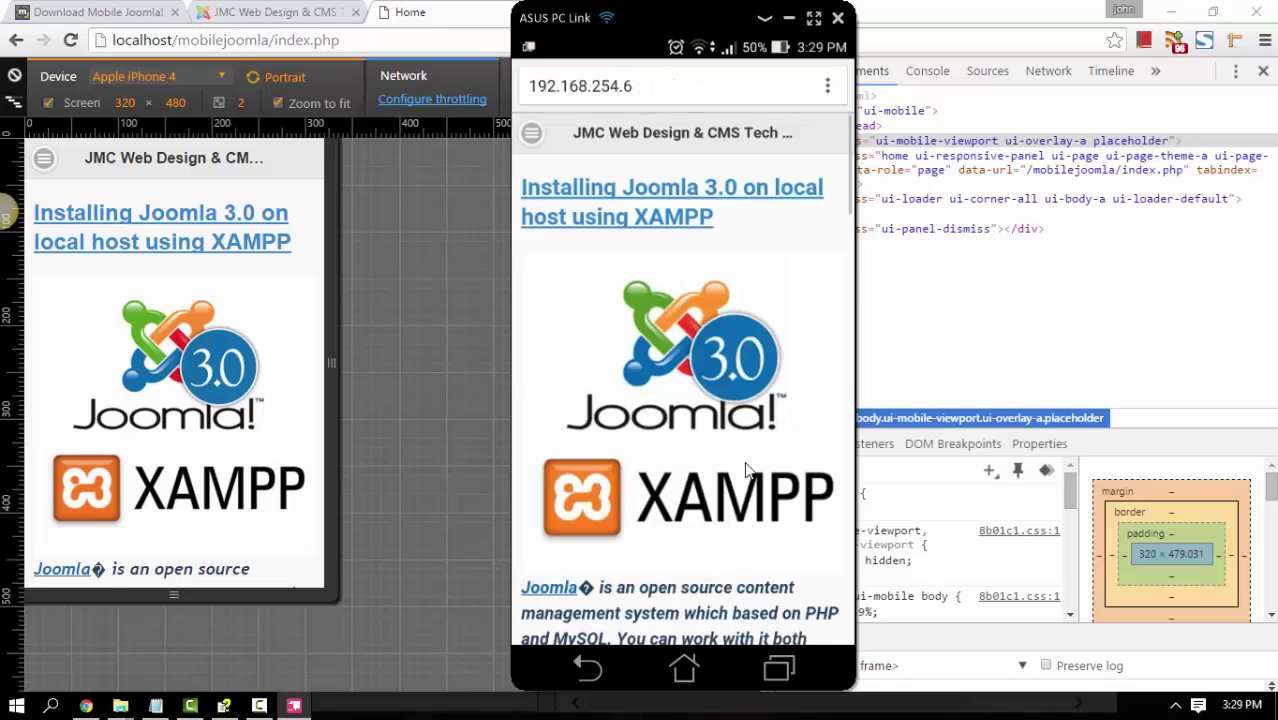
pyautogui.scroll(-10, 720, 552)
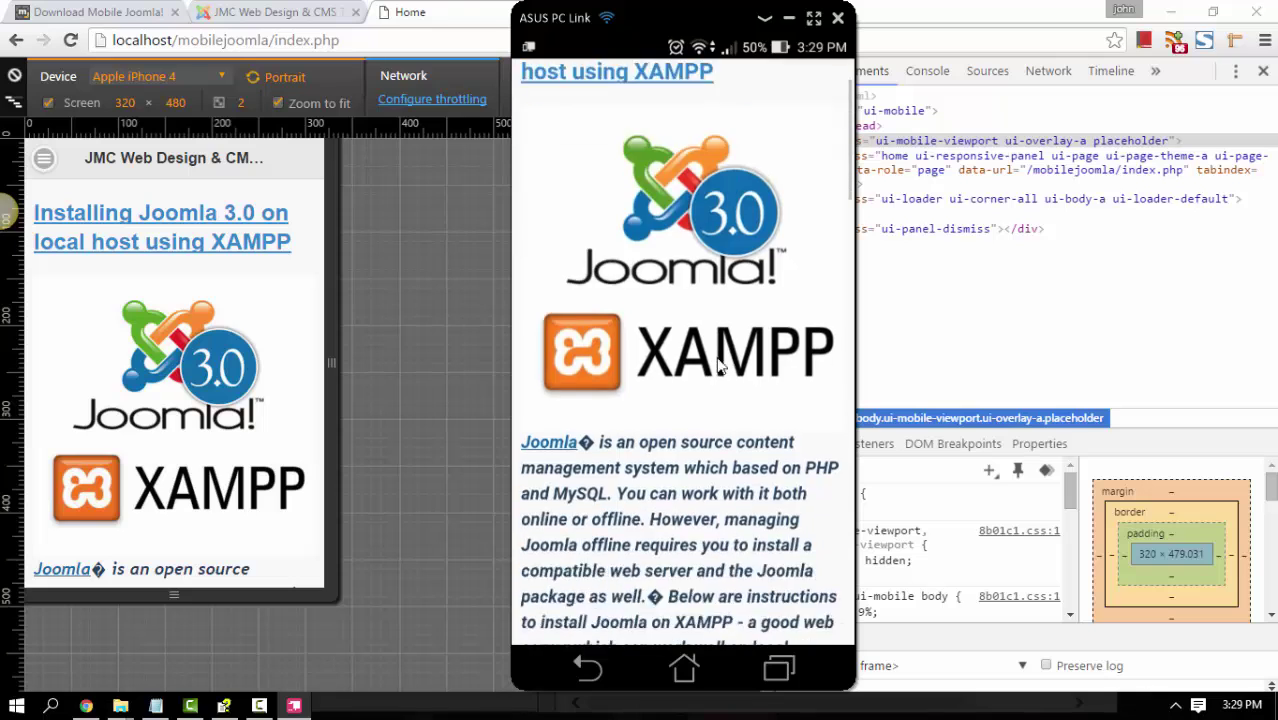
pyautogui.scroll(-10, 757, 177)
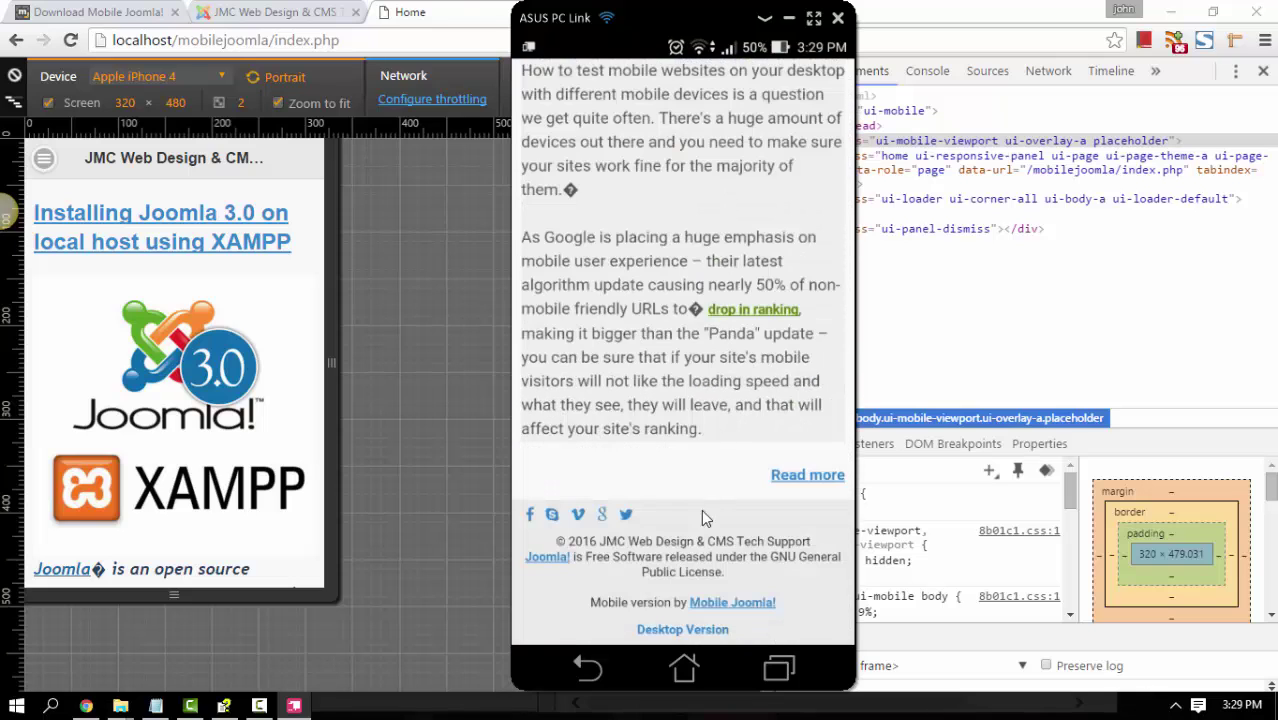
pyautogui.scroll(5, 711, 490)
pyautogui.scroll(-5, 697, 524)
pyautogui.moveTo(726, 245); pyautogui.dragTo(745, 530)
pyautogui.moveTo(743, 334); pyautogui.dragTo(737, 606)
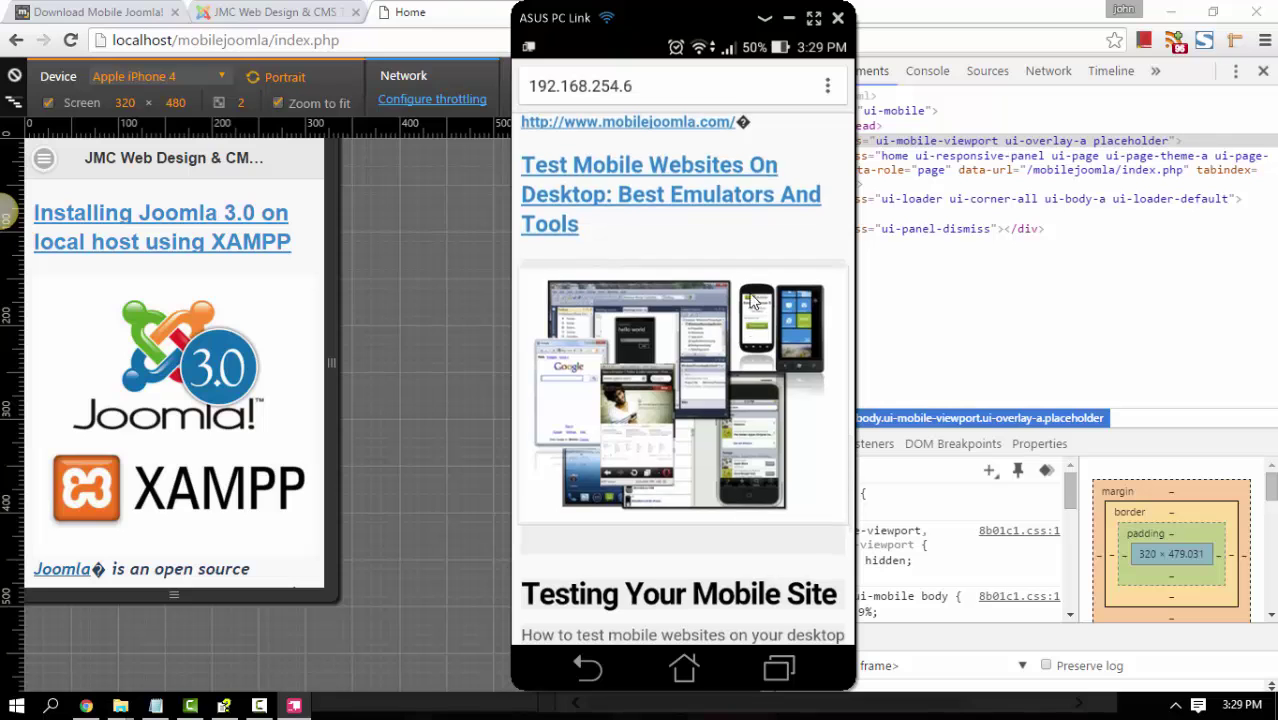
pyautogui.moveTo(772, 418); pyautogui.dragTo(787, 567)
pyautogui.moveTo(752, 180); pyautogui.dragTo(752, 420)
pyautogui.scroll(-10, 752, 422)
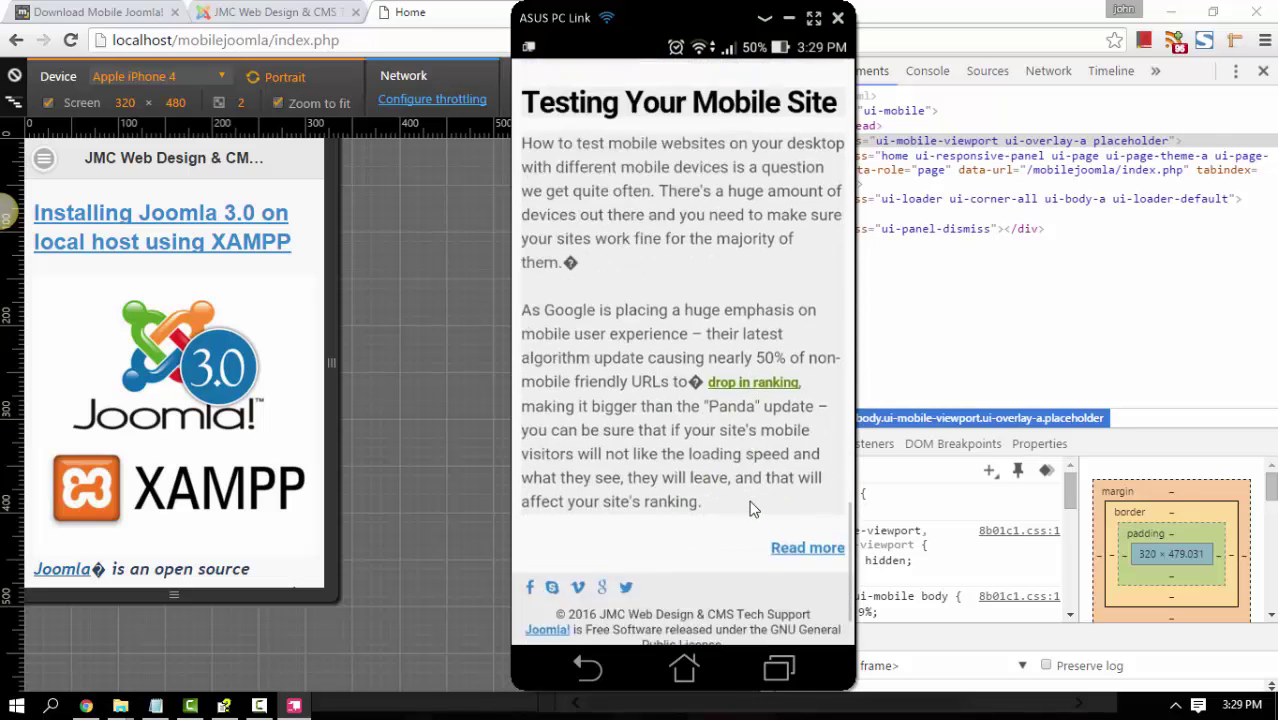
pyautogui.scroll(15, 752, 510)
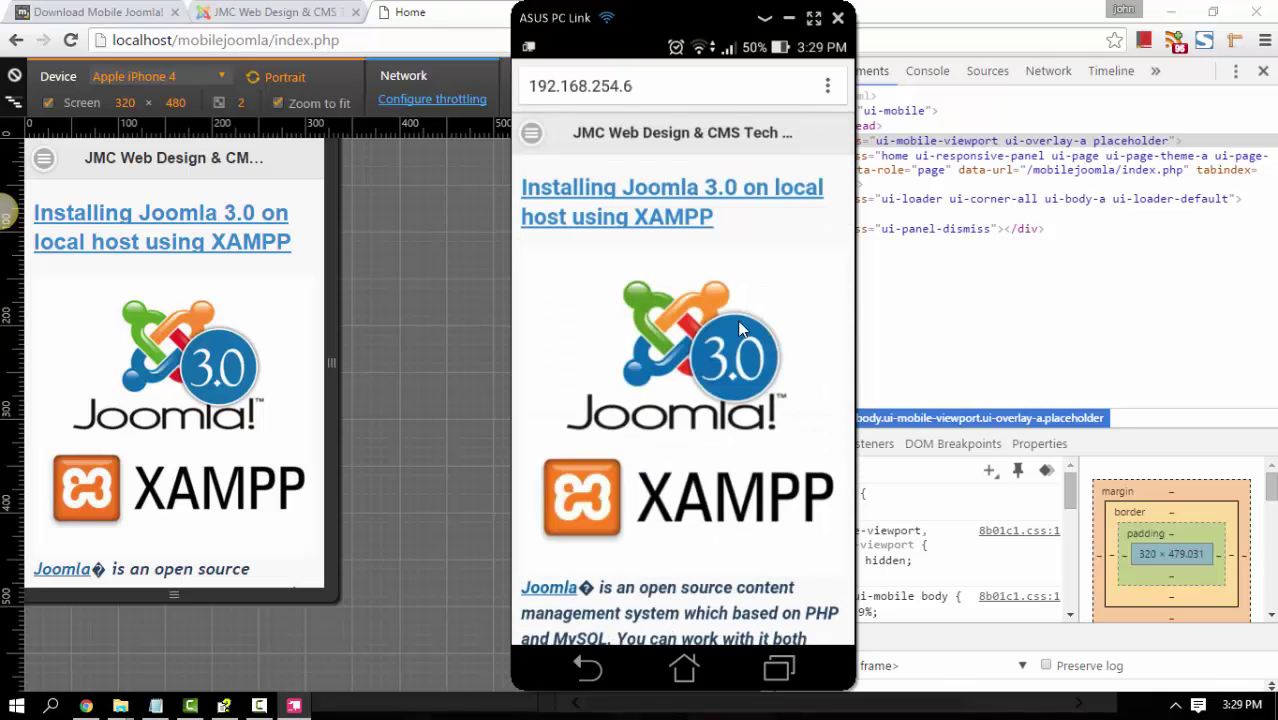